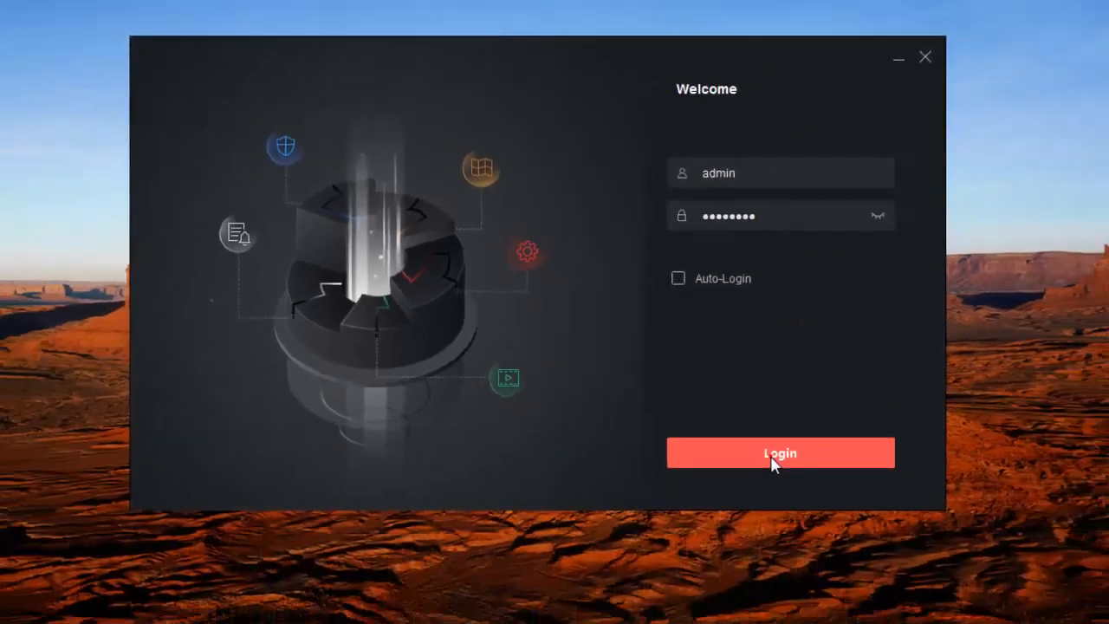
Log in to the iVMS-4200 client with the saved admin credentials
click(825, 534)
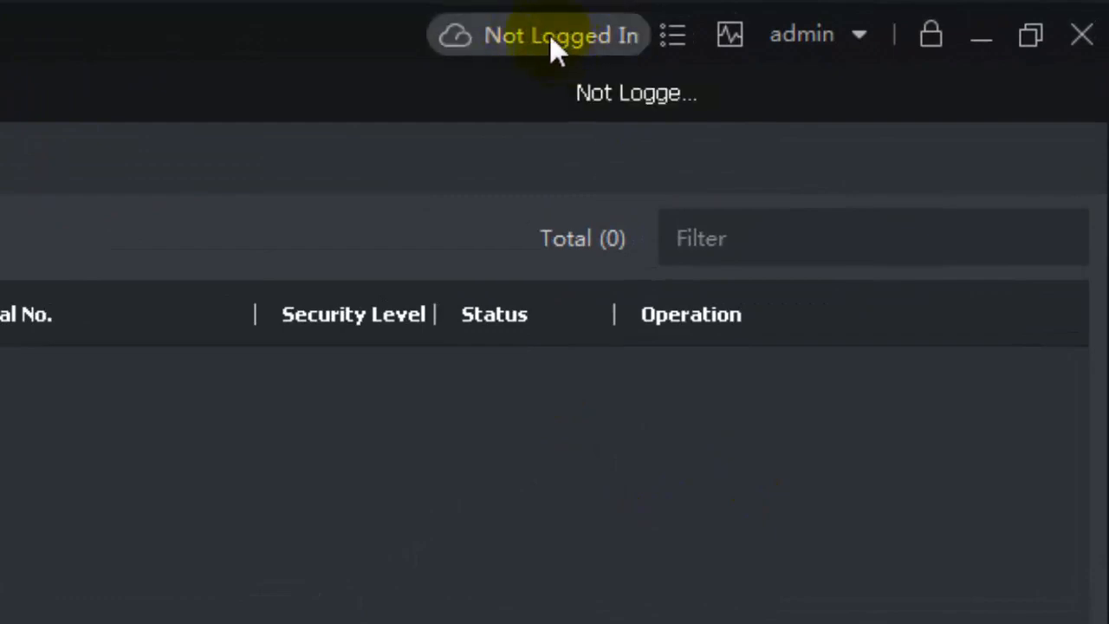
Log in to the cloud P2P account with the account e-mail and password
click(549, 34)
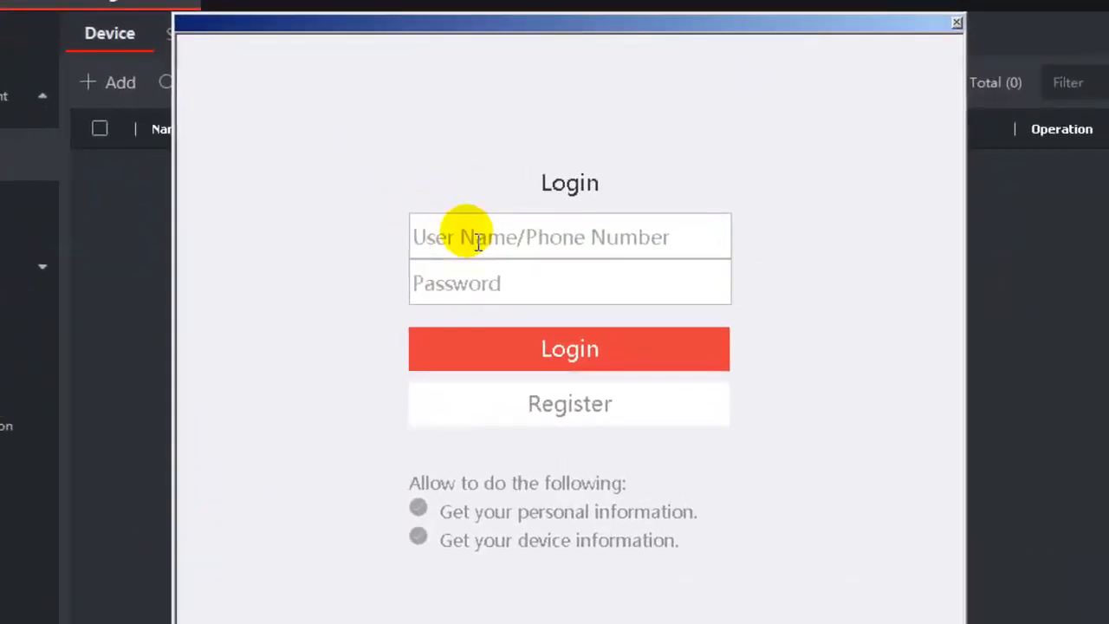
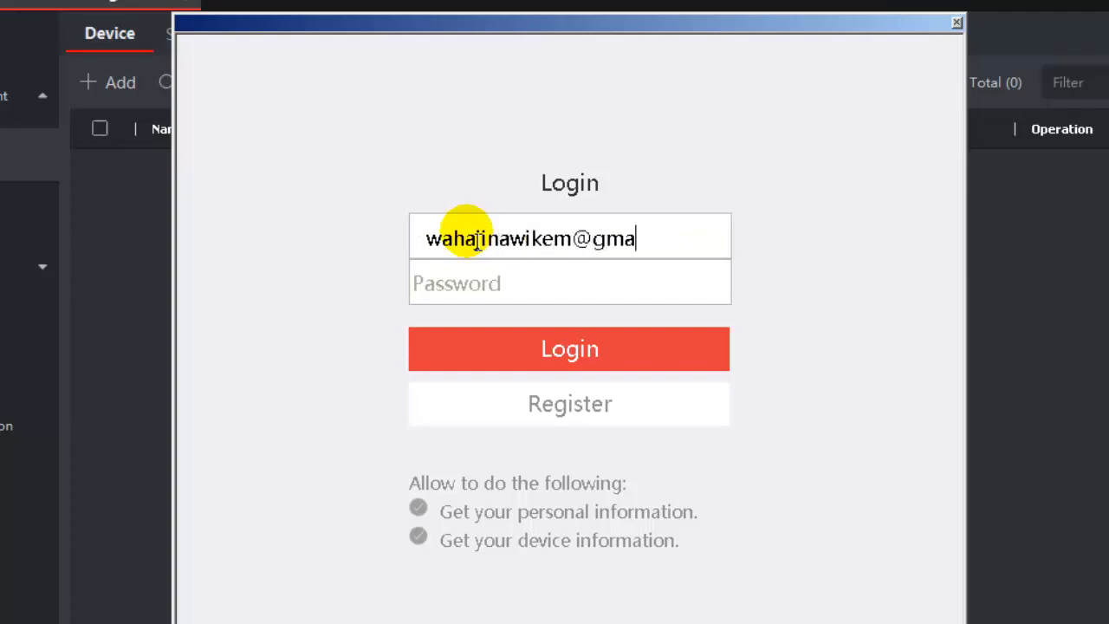
key(Tab)
text(••••••)
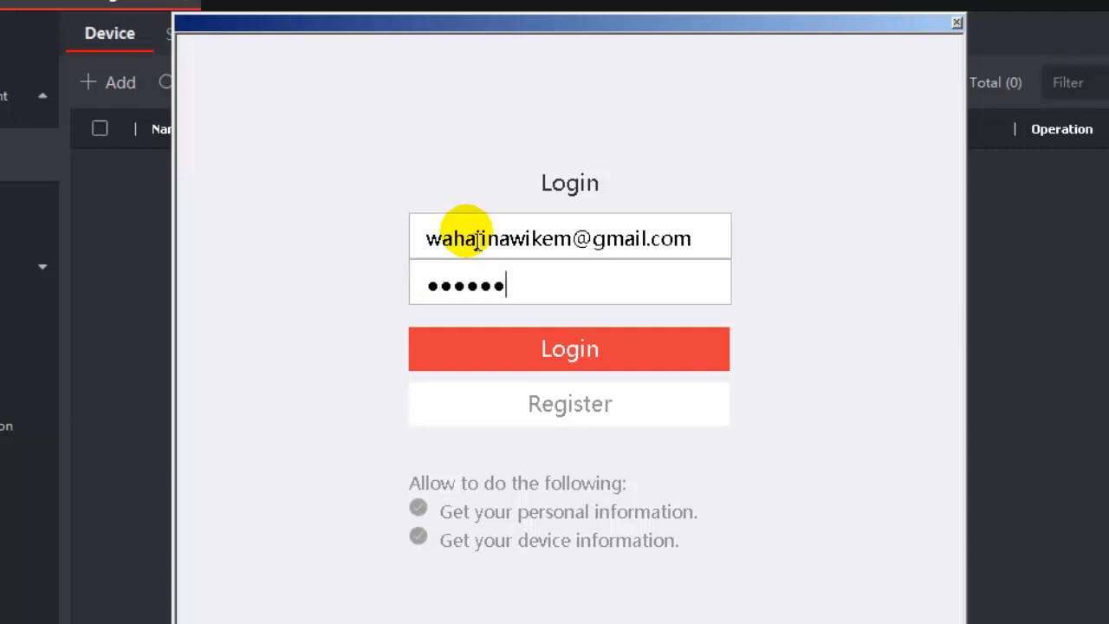
text(••)
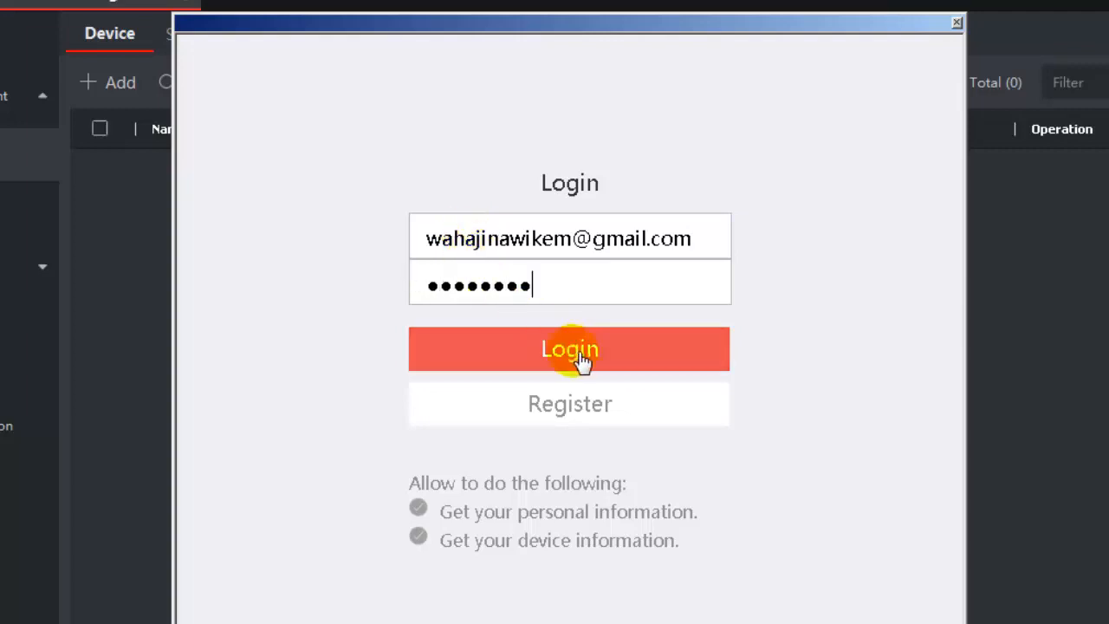
click(579, 358)
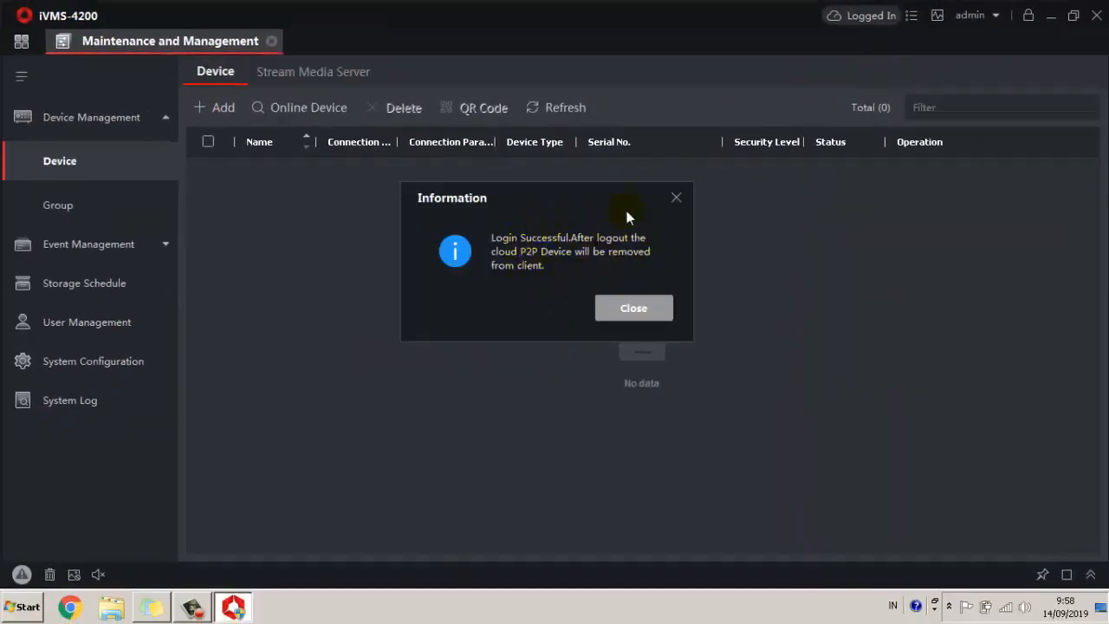
Close the login success message and start adding a new device
click(632, 312)
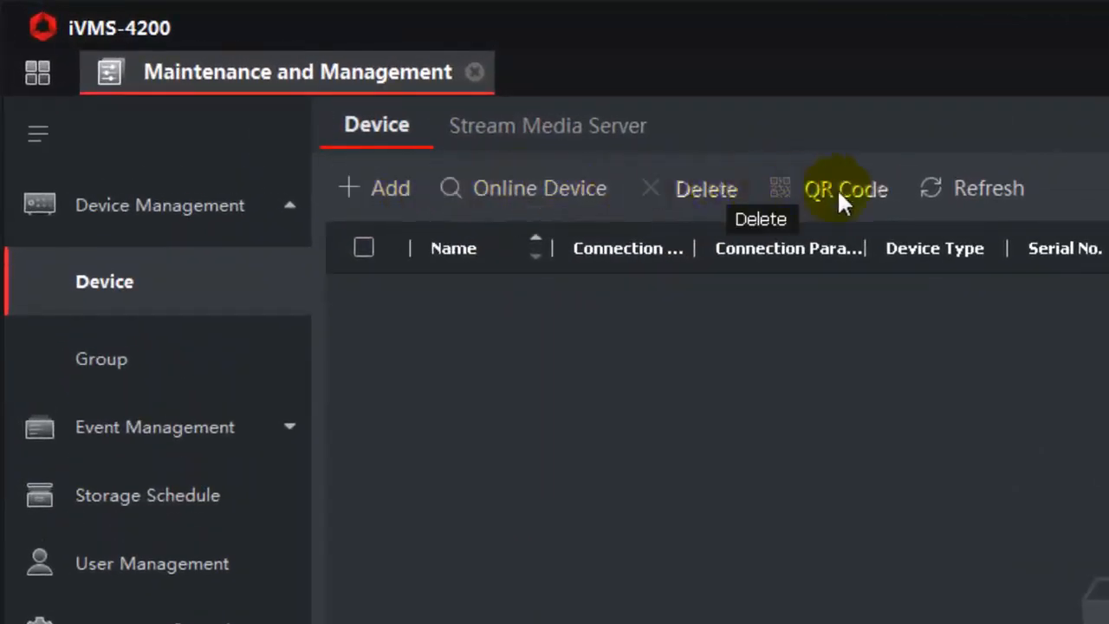
click(355, 194)
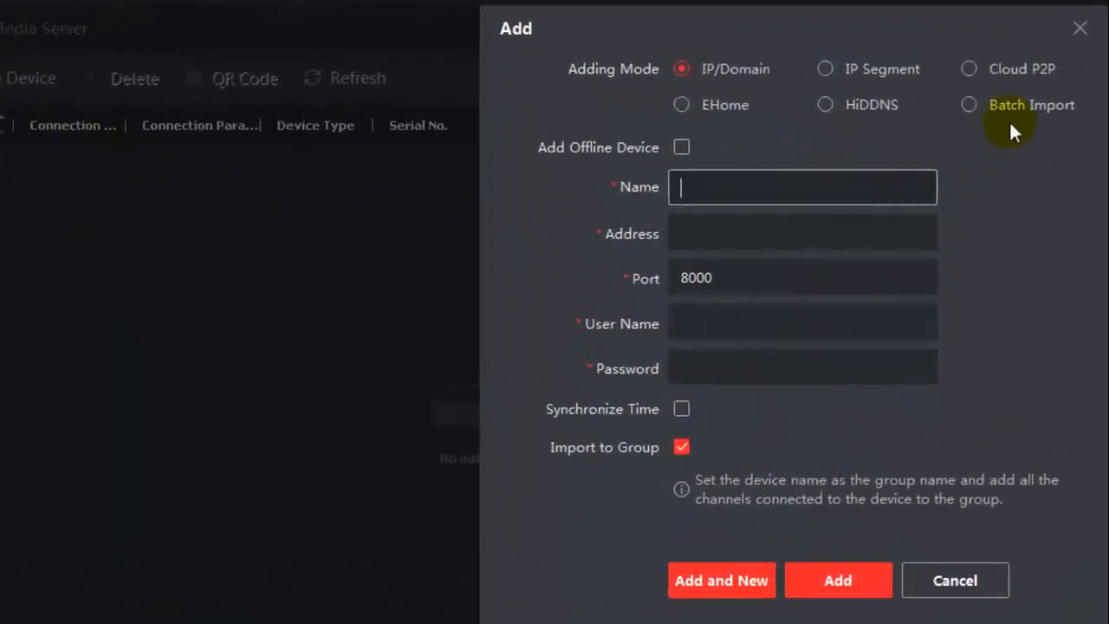
click(968, 71)
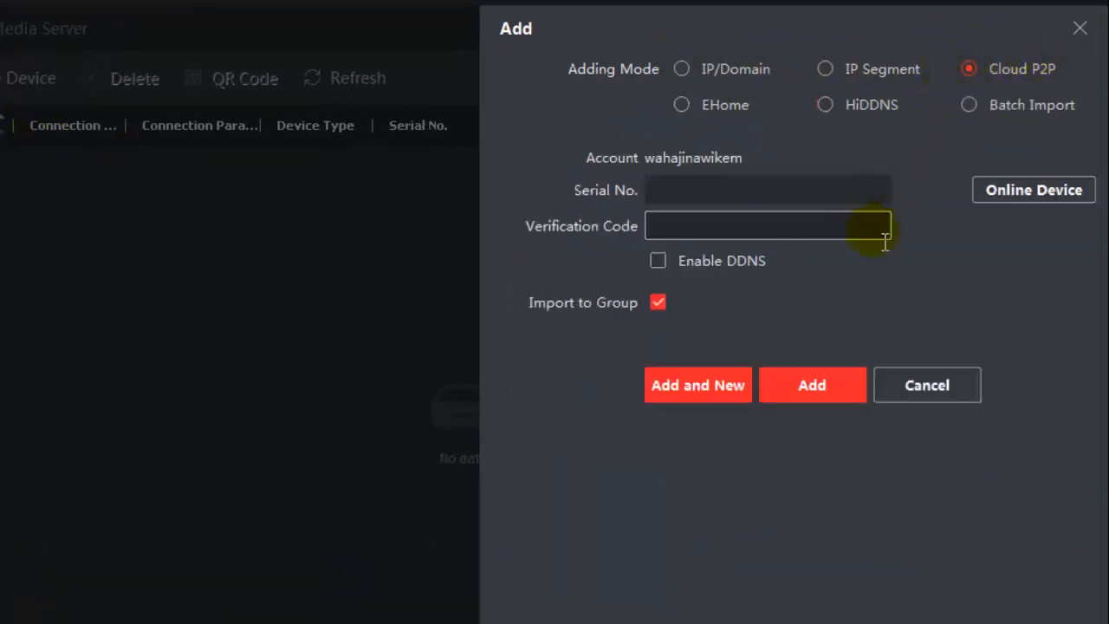
click(662, 190)
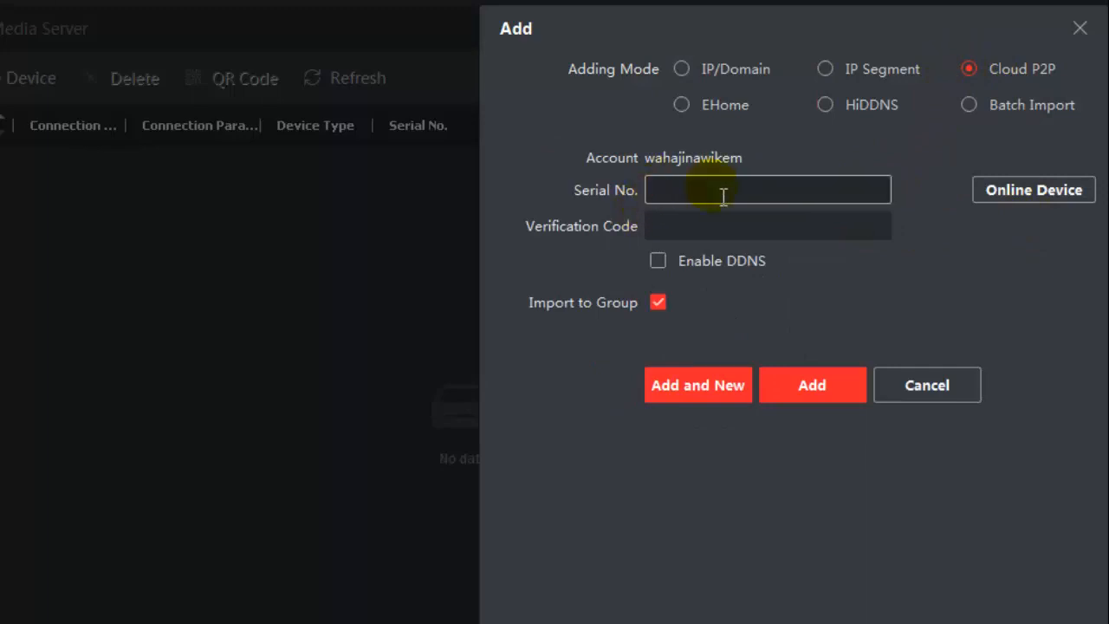
click(1043, 189)
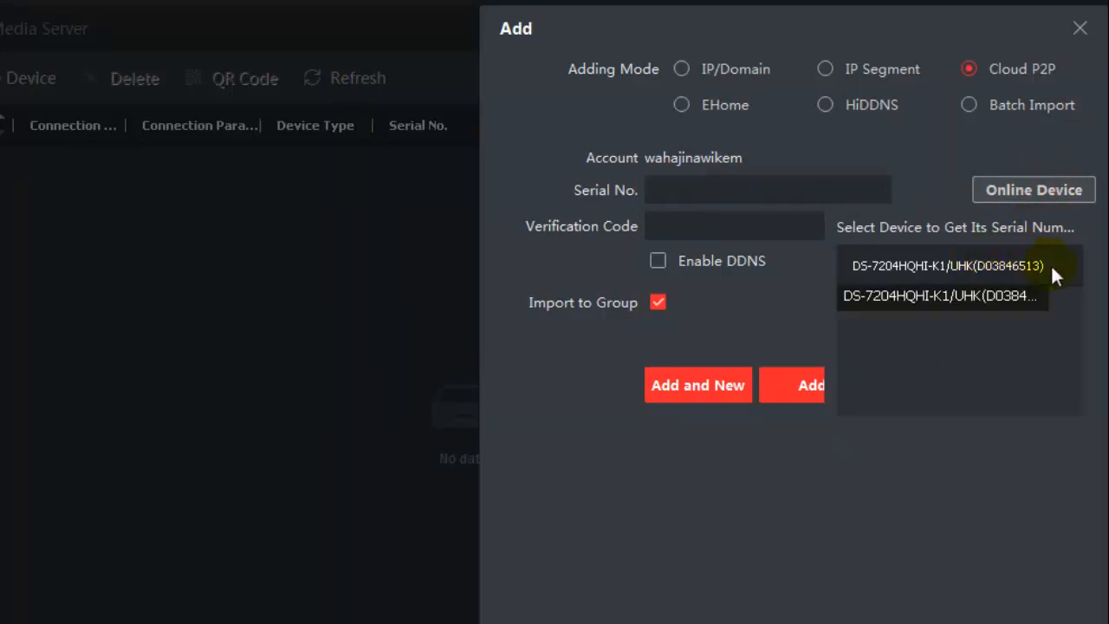
click(932, 267)
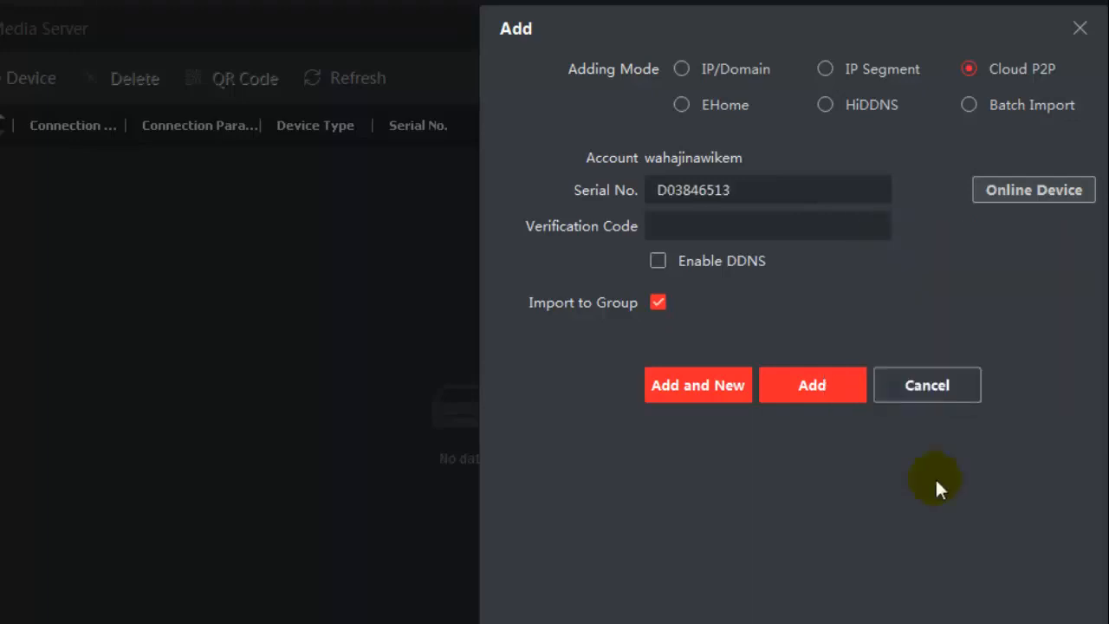
drag(738, 199, 645, 219)
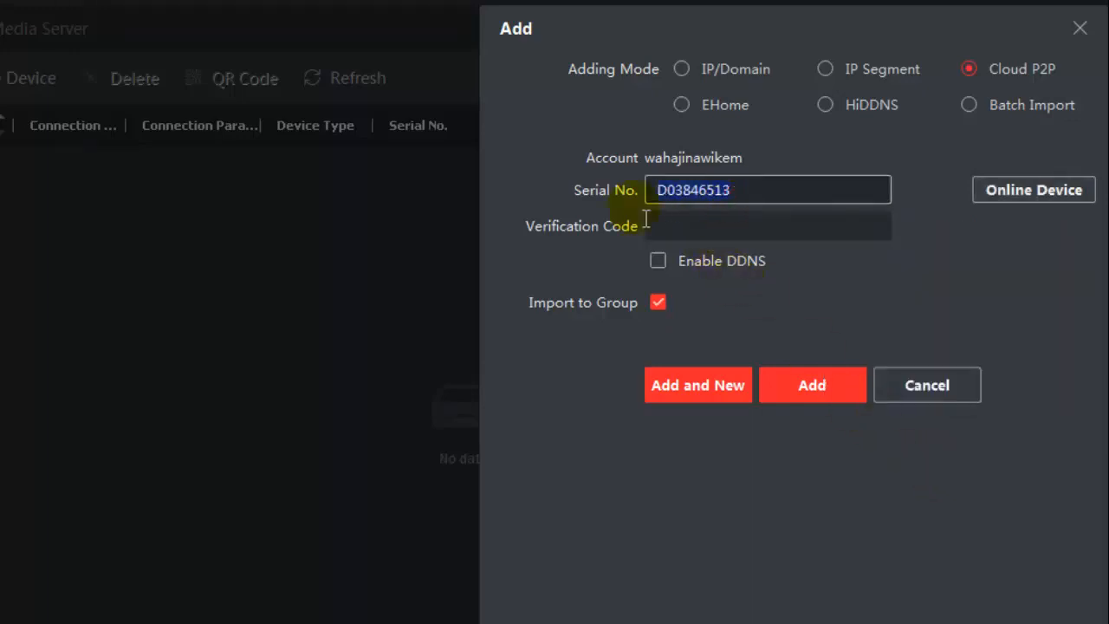
click(682, 230)
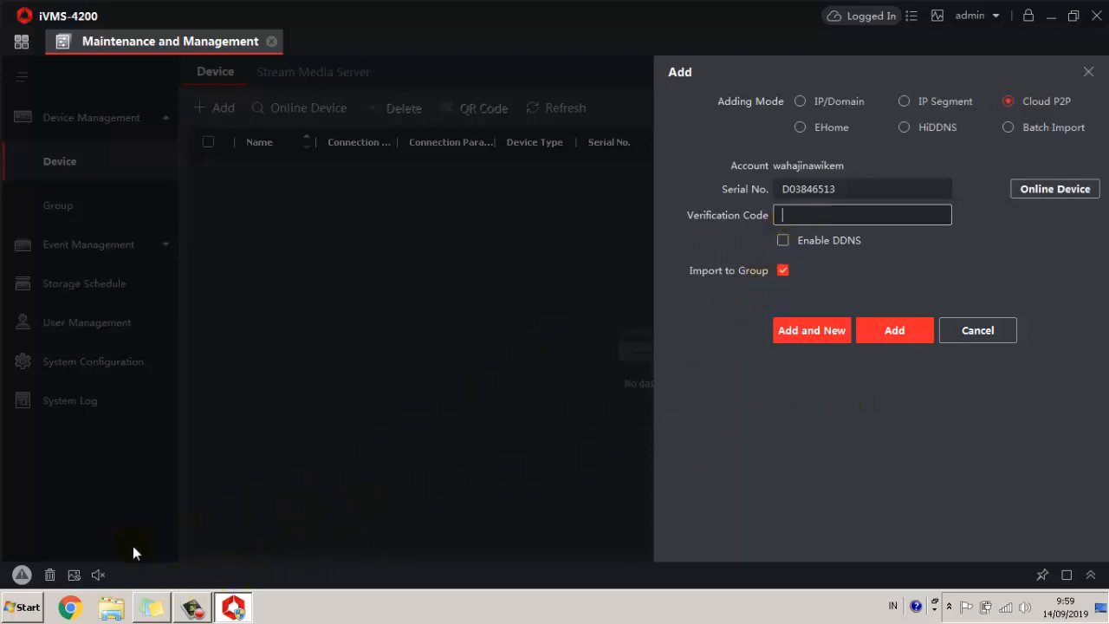
click(71, 608)
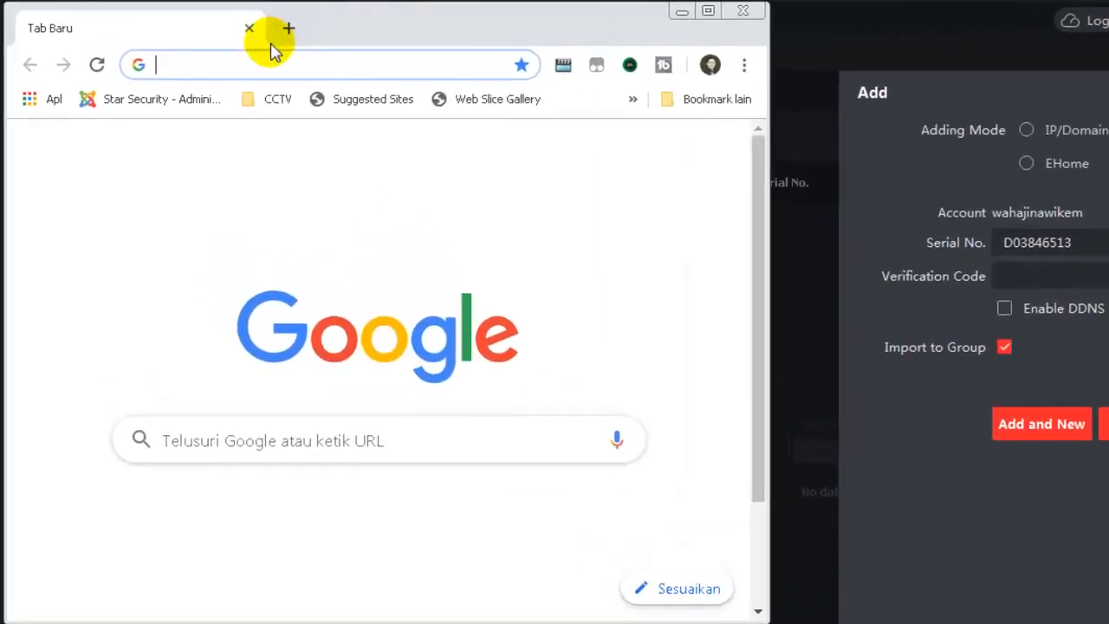
Open the DVR web interface at 192.168.1.4 and log in with the admin account password
text(192)
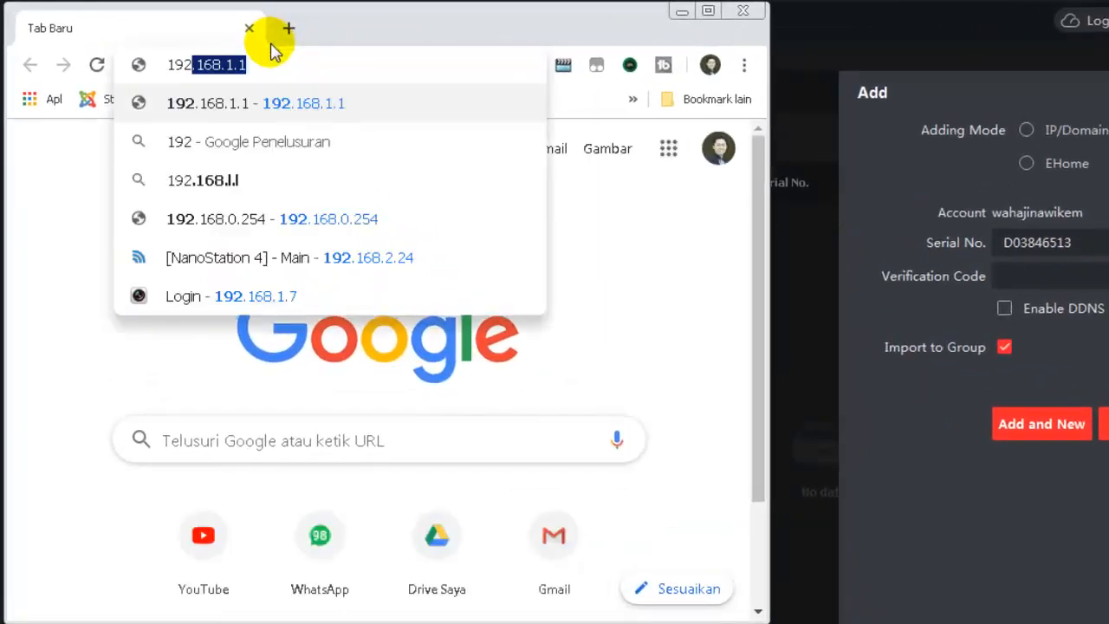
text(.168.1.)
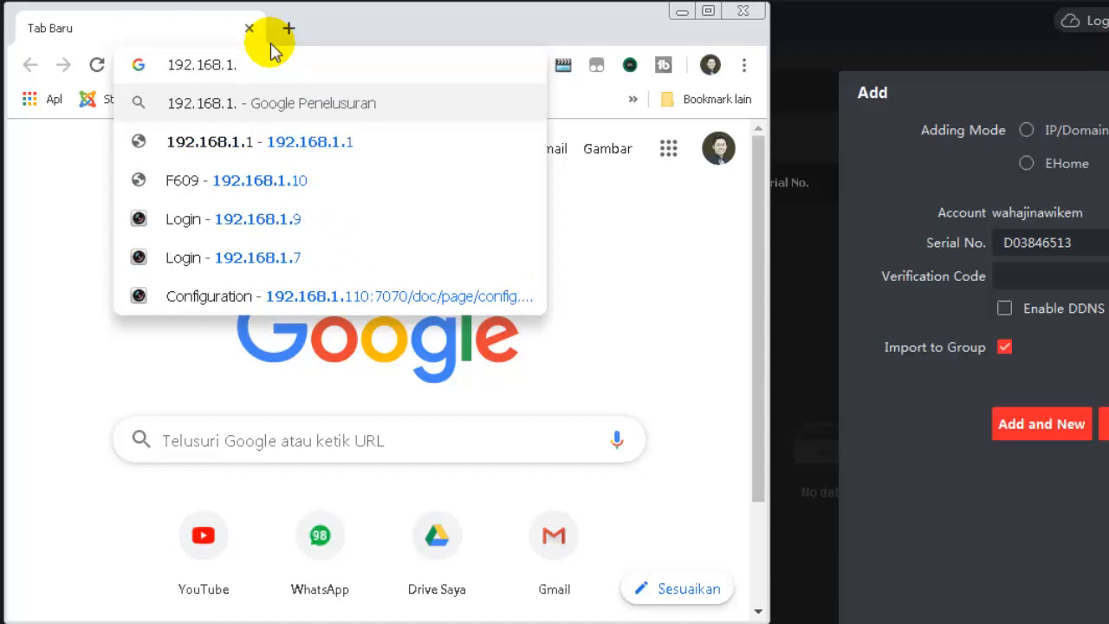
text(4)
key(Return)
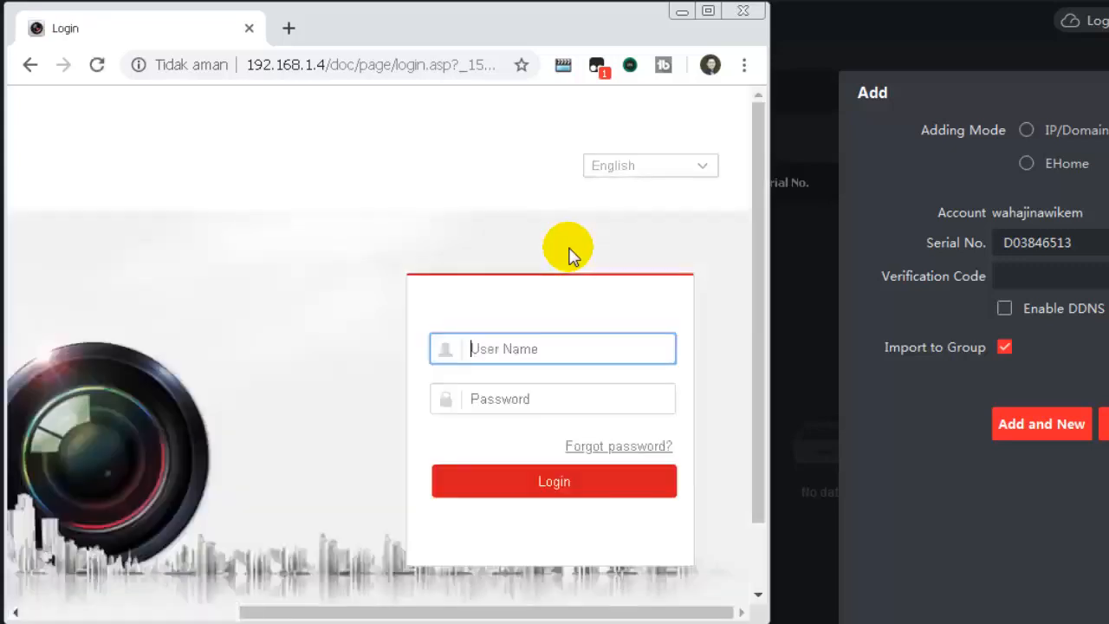
text(admin)
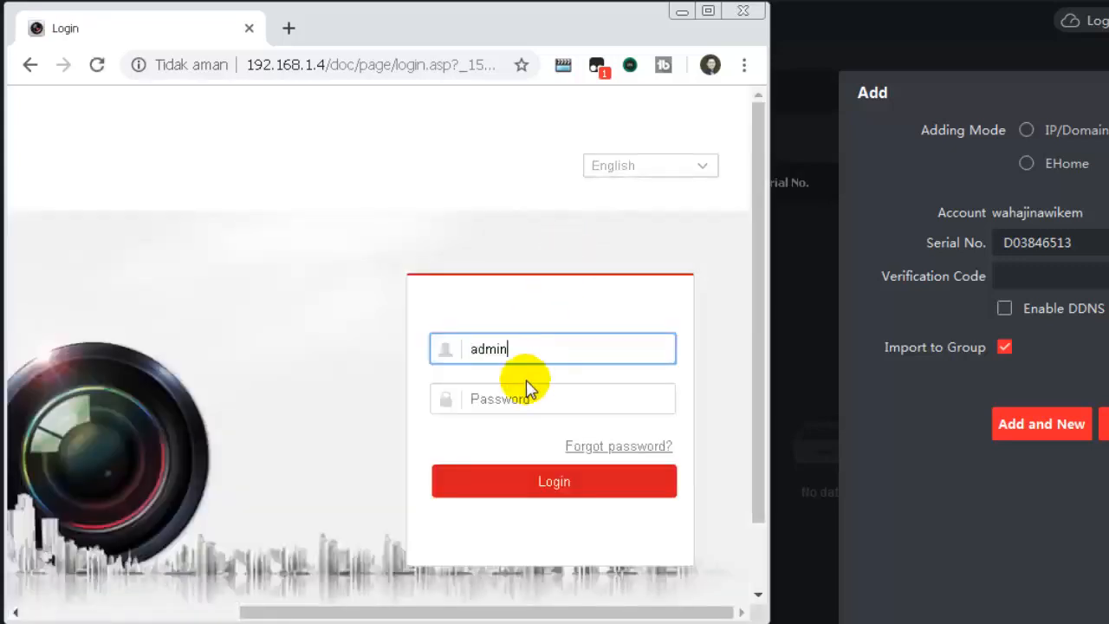
key(Tab)
text(12345)
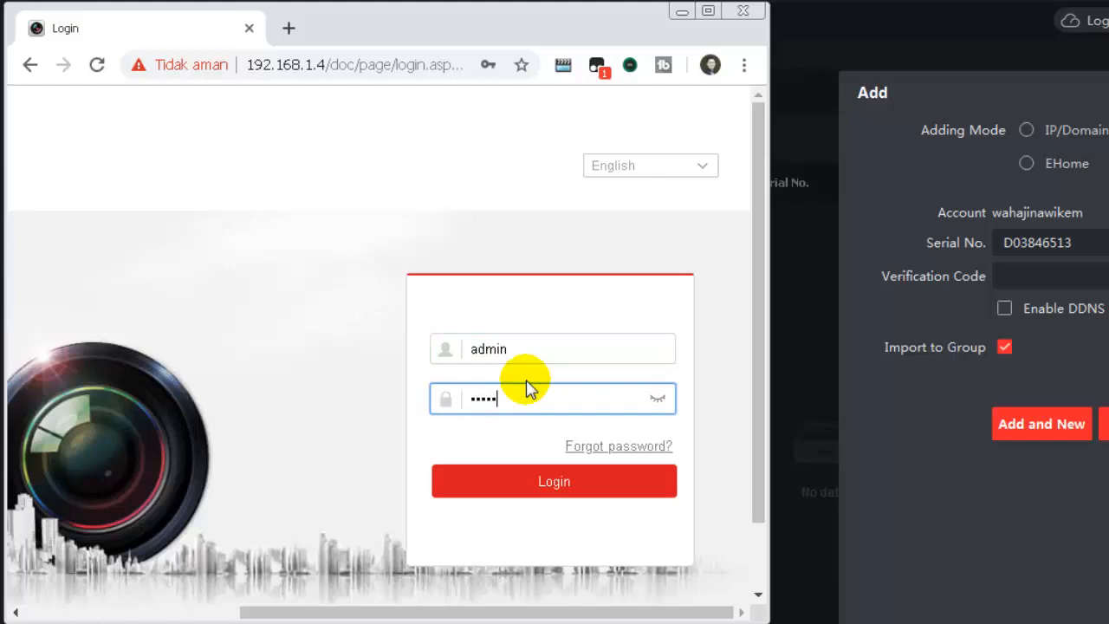
text(678)
click(545, 481)
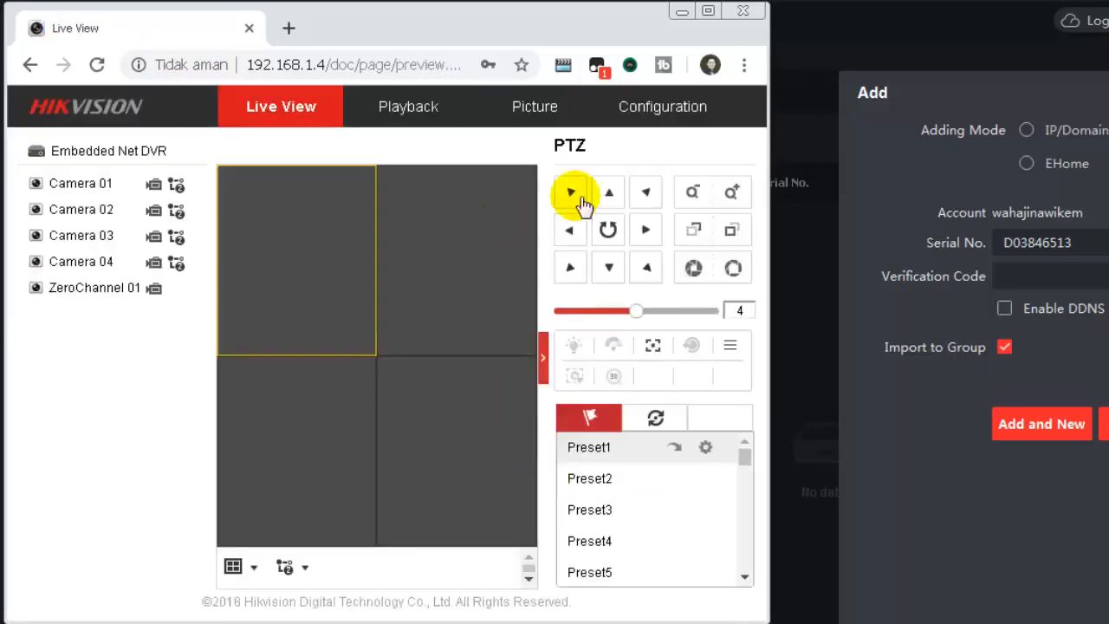
Navigate the DVR configuration to Network > Advanced Settings > Platform Access
click(678, 106)
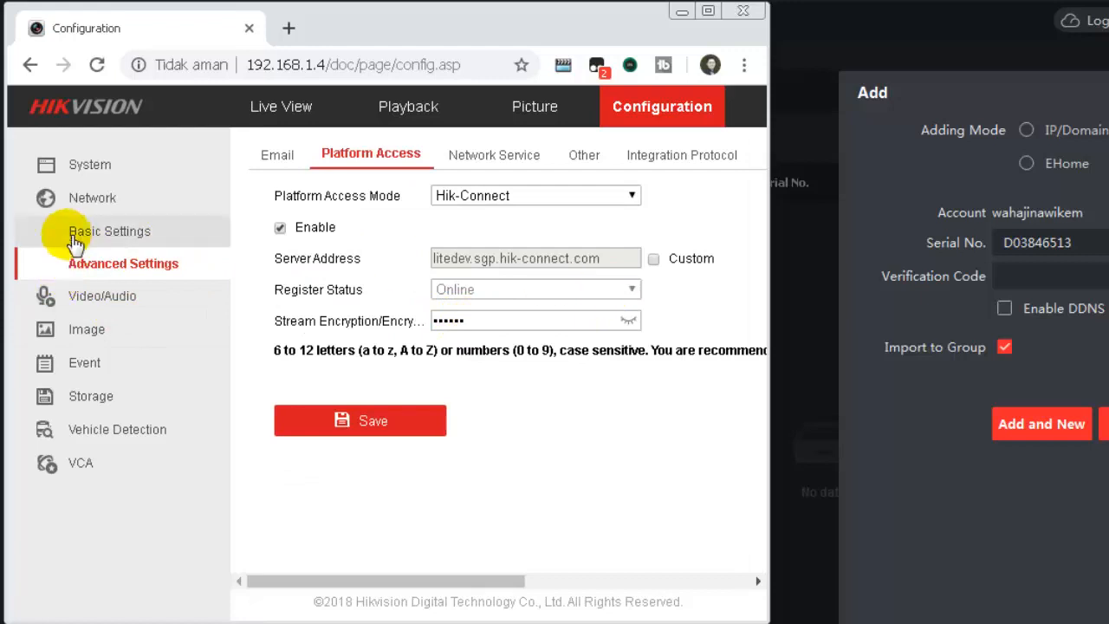
click(86, 201)
click(98, 208)
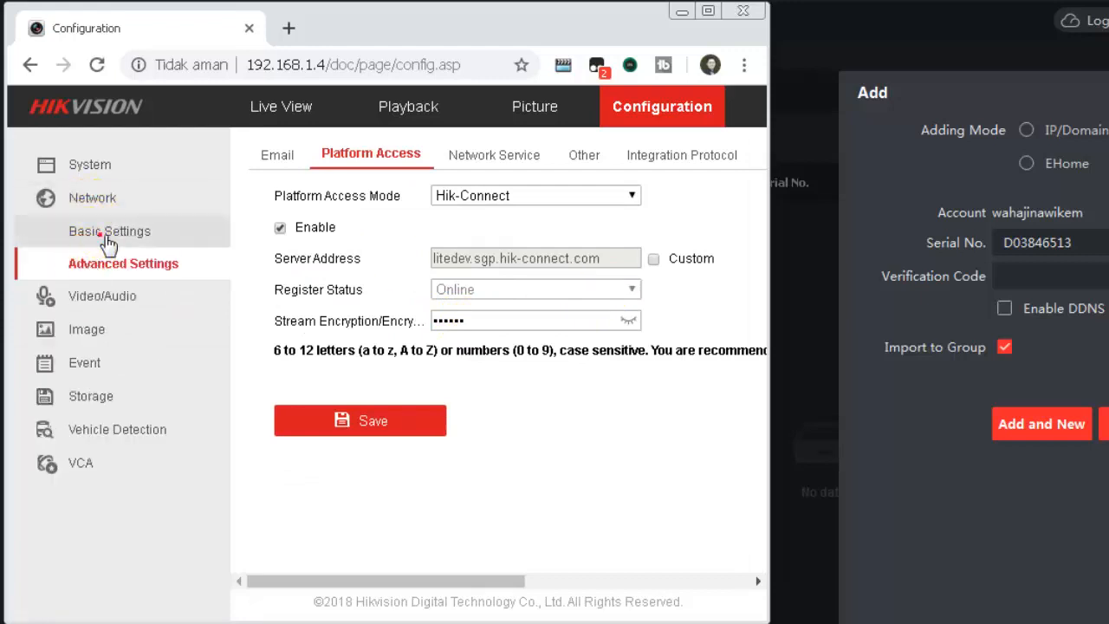
click(106, 234)
click(99, 268)
click(161, 264)
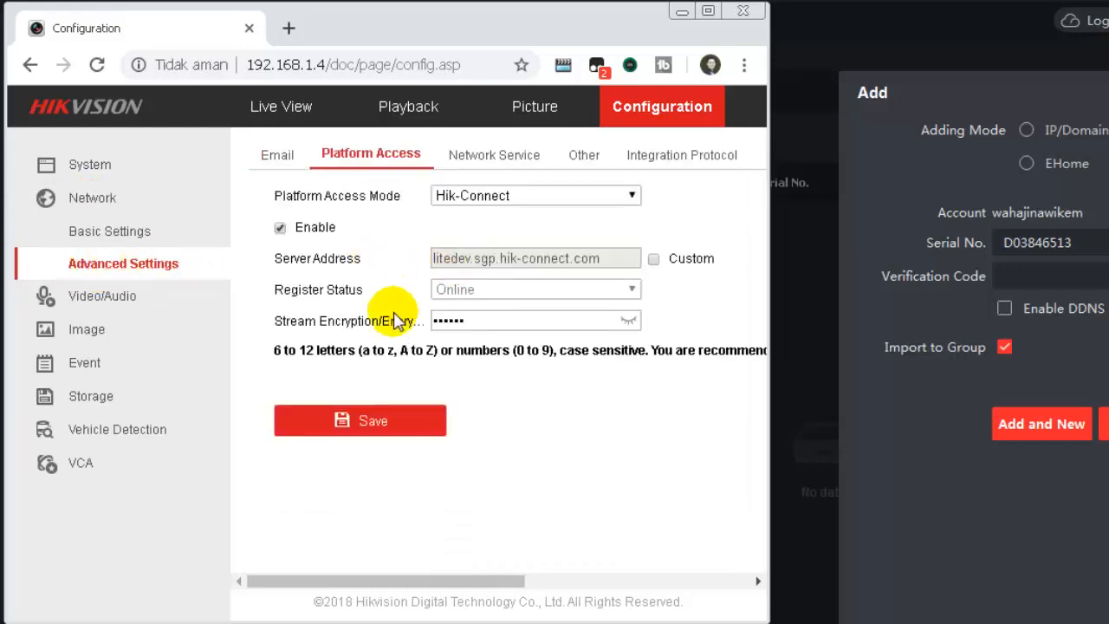
click(274, 155)
click(355, 173)
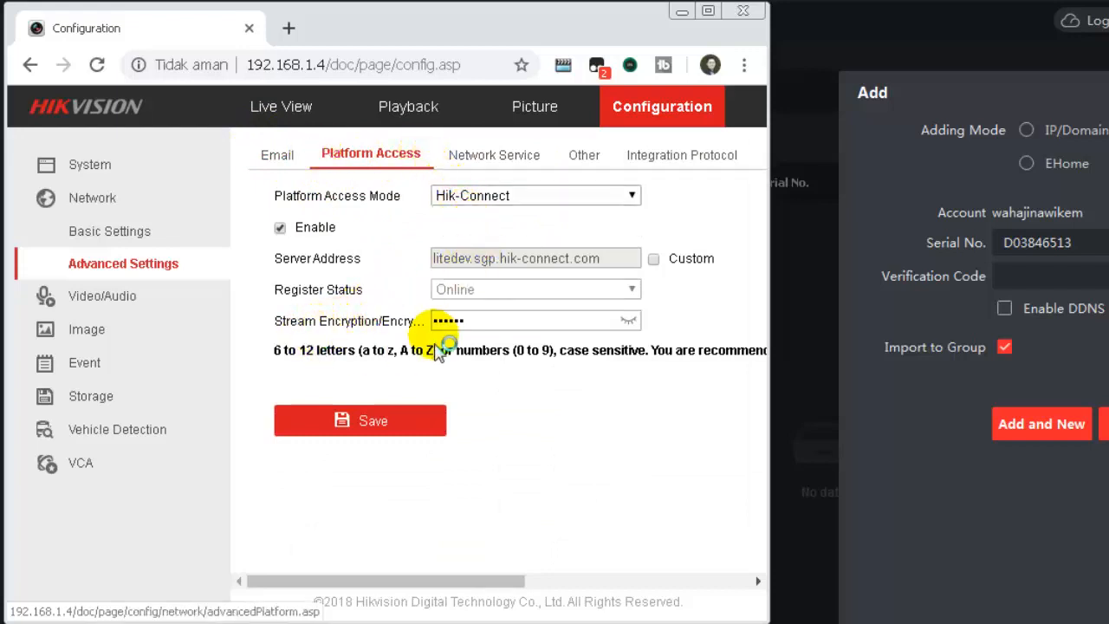
Reveal the stream encryption key, then return to iVMS-4200's Verification Code field
click(630, 321)
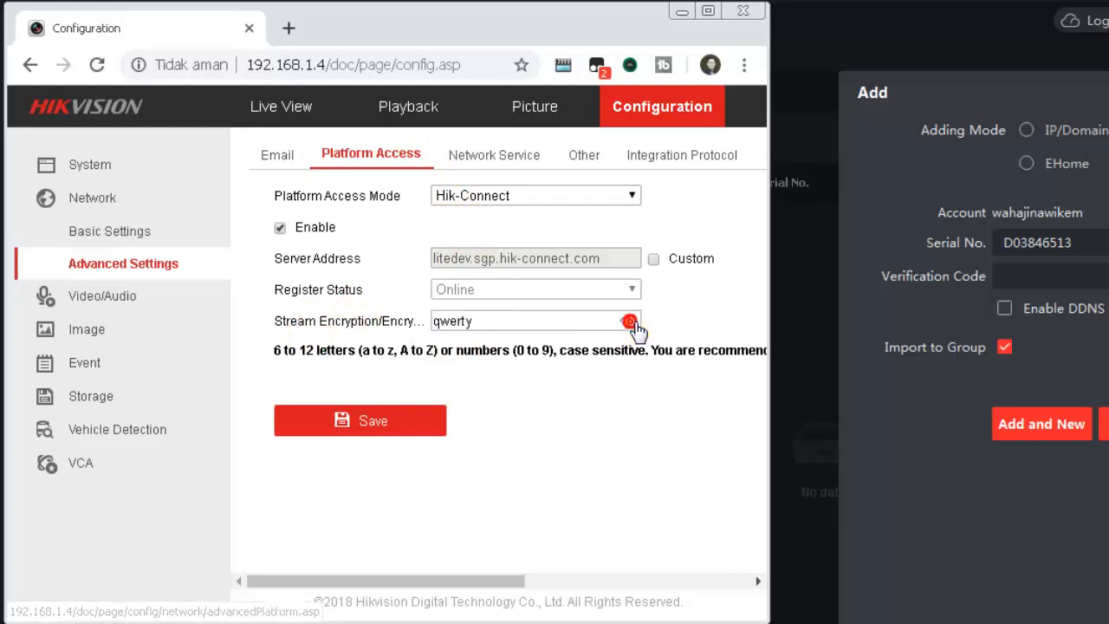
click(491, 327)
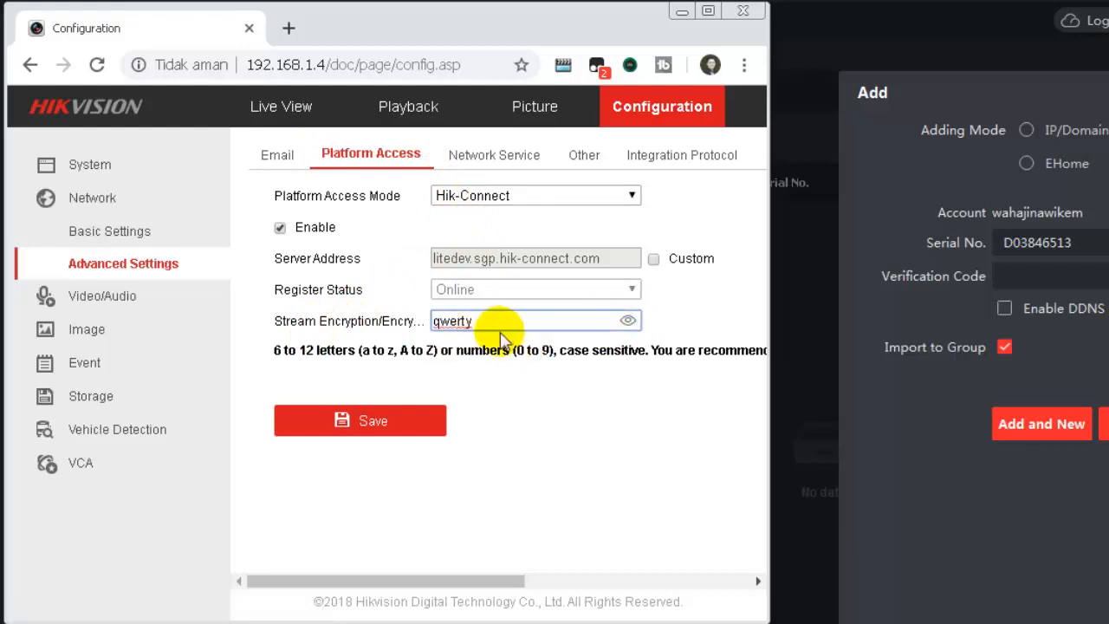
click(1052, 279)
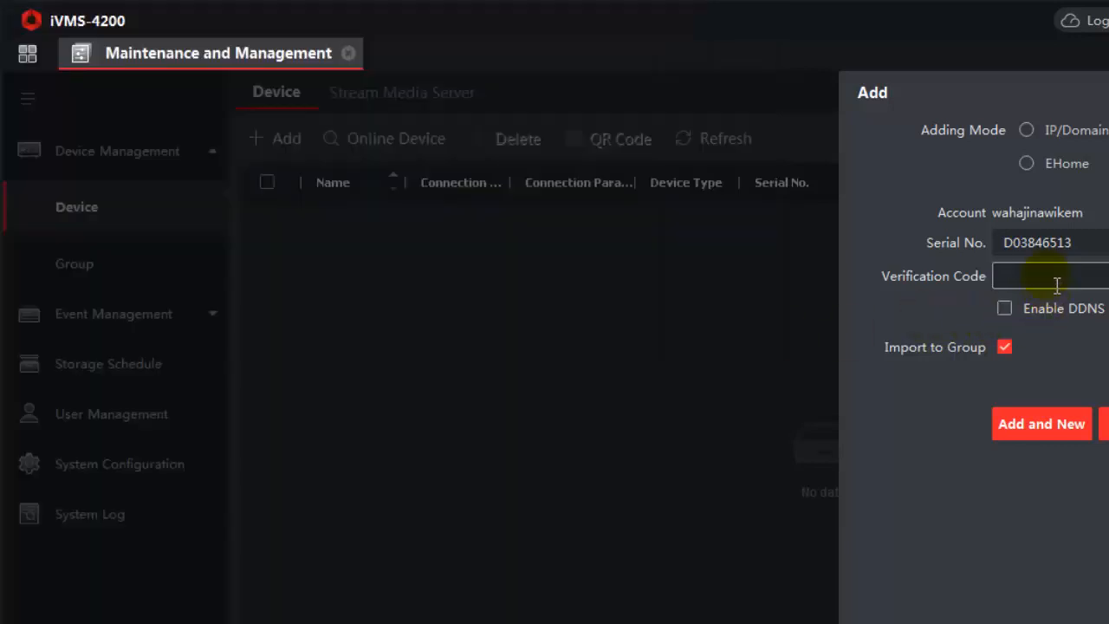
Enter the device verification code and add the DVR, confirming the prompt
text(q)
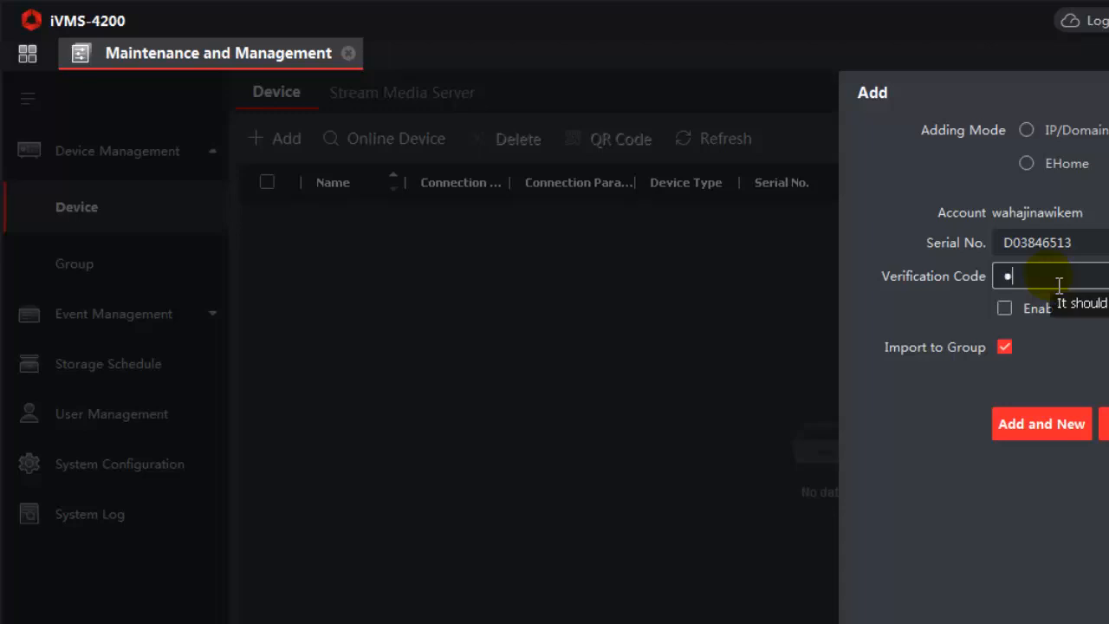
text(werty)
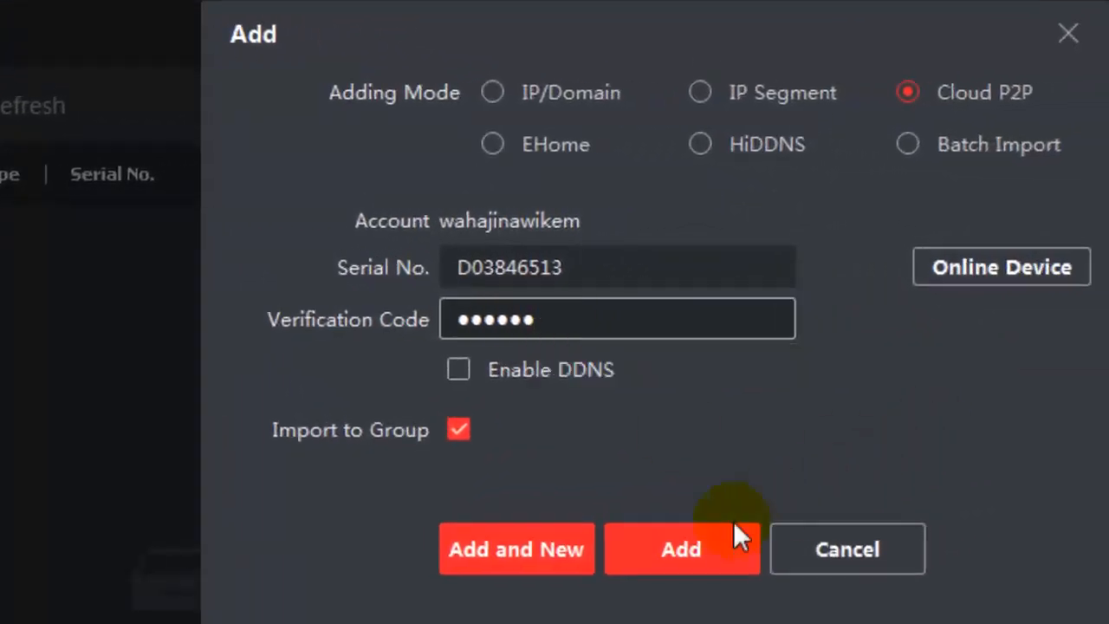
click(691, 553)
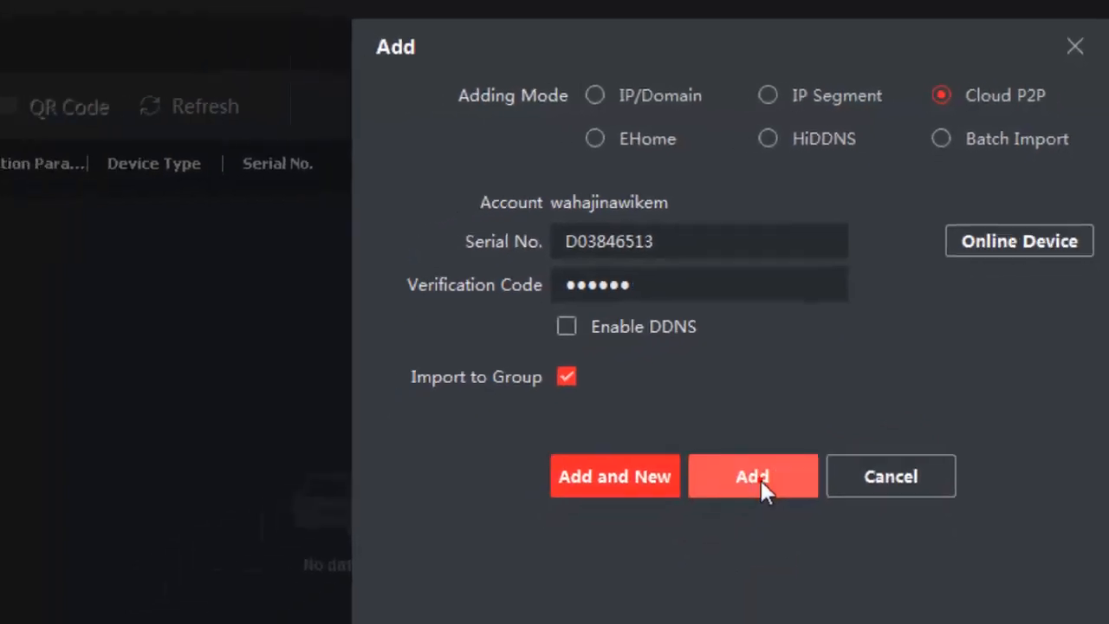
click(760, 477)
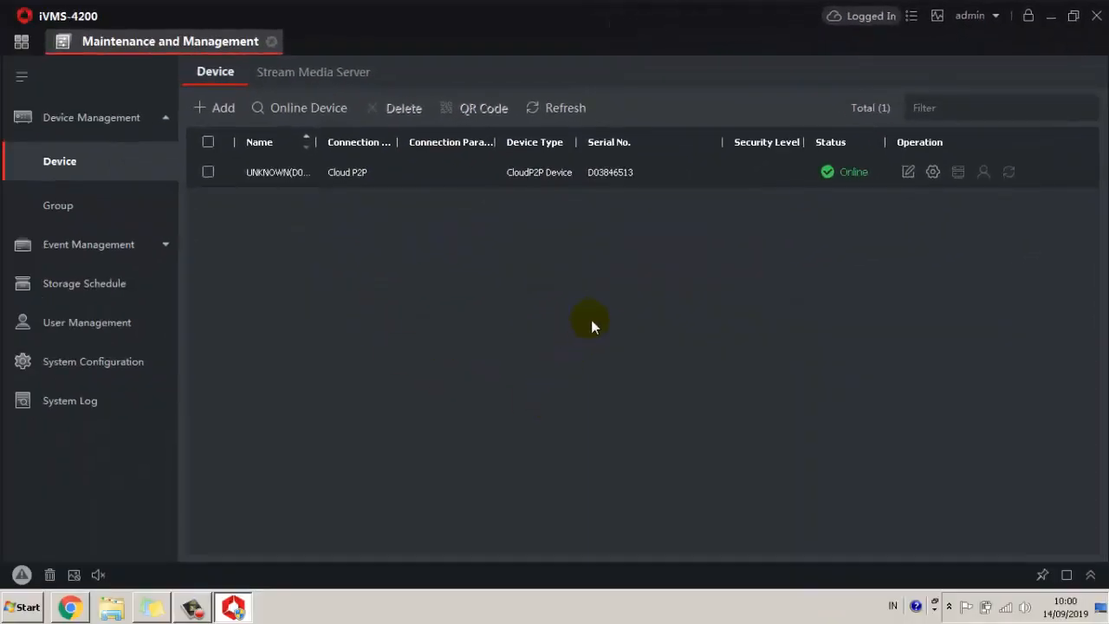
Open Main View, expand the new DVR group, and drag camera 1 into the top-left pane
click(20, 43)
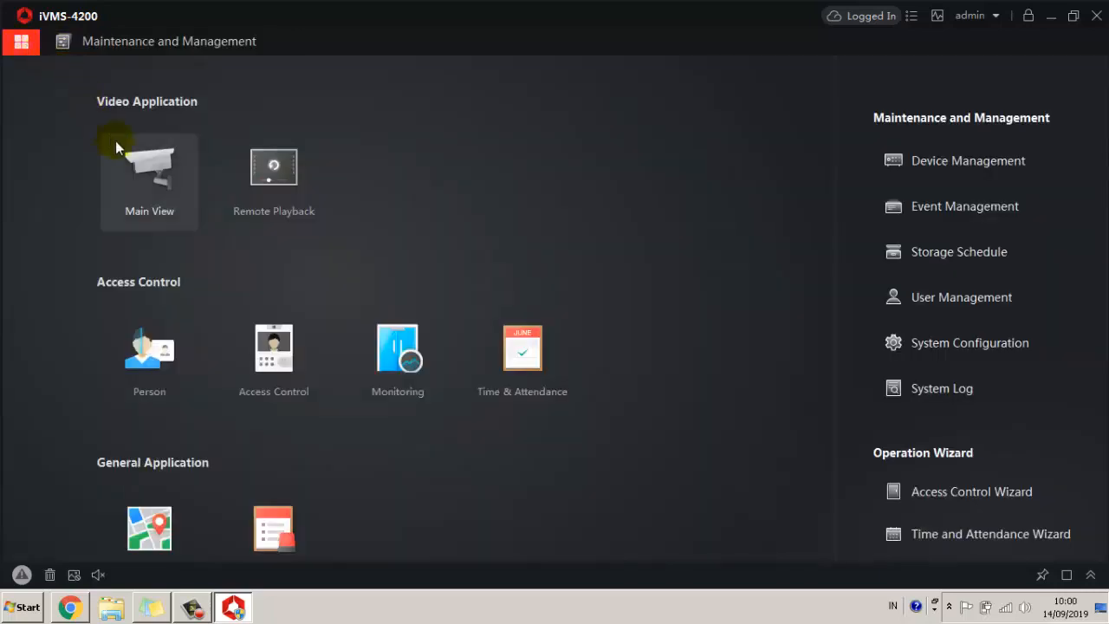
click(156, 176)
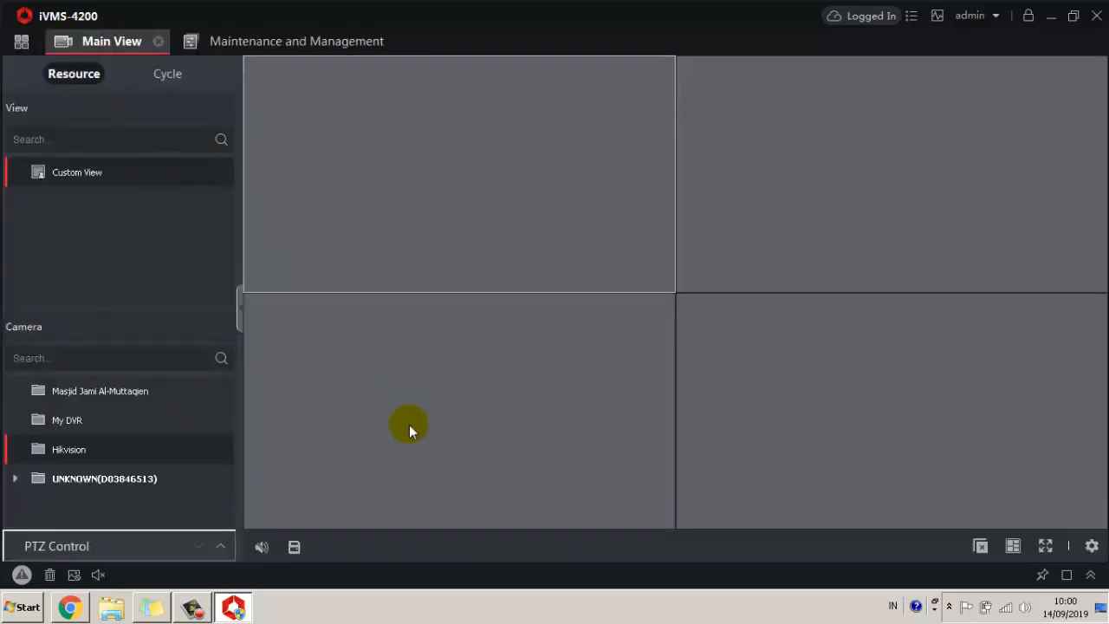
mouse_move(208, 416)
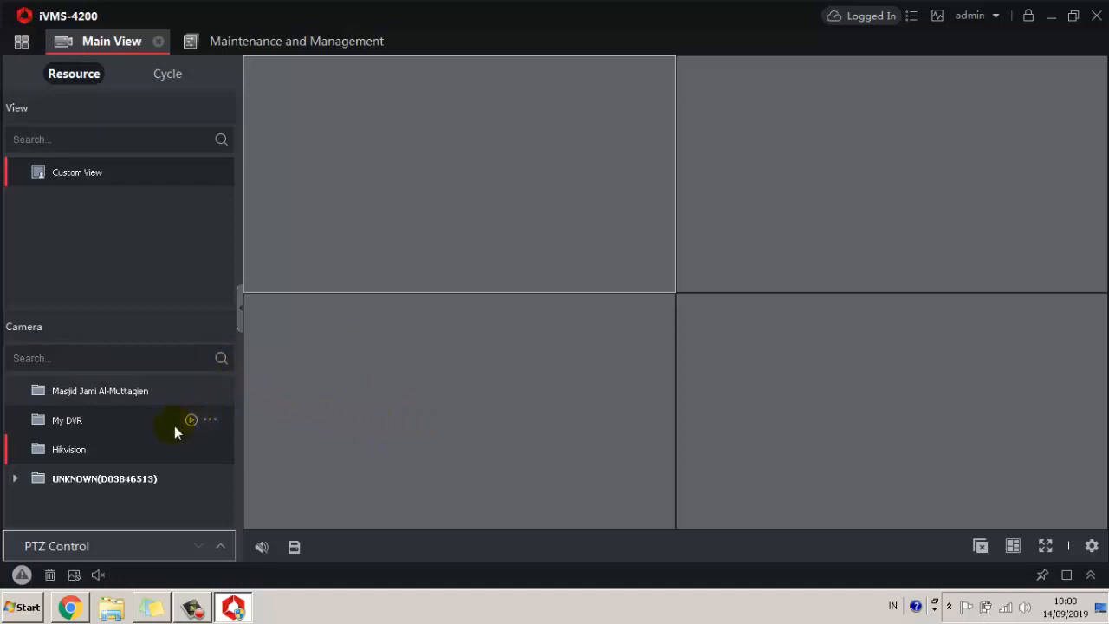
right_click(215, 393)
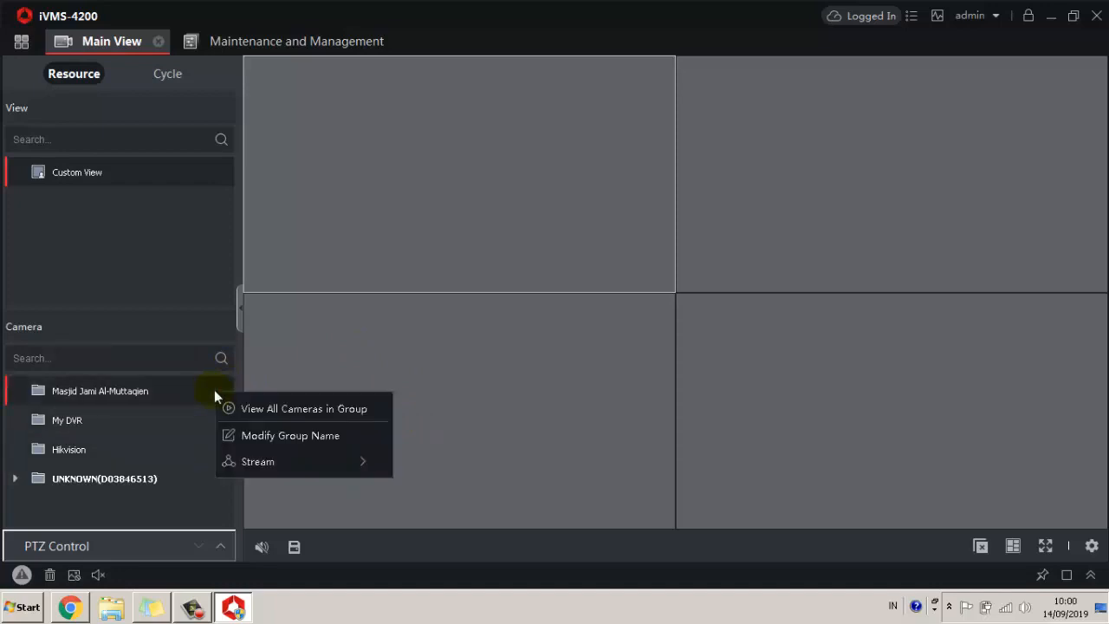
click(138, 485)
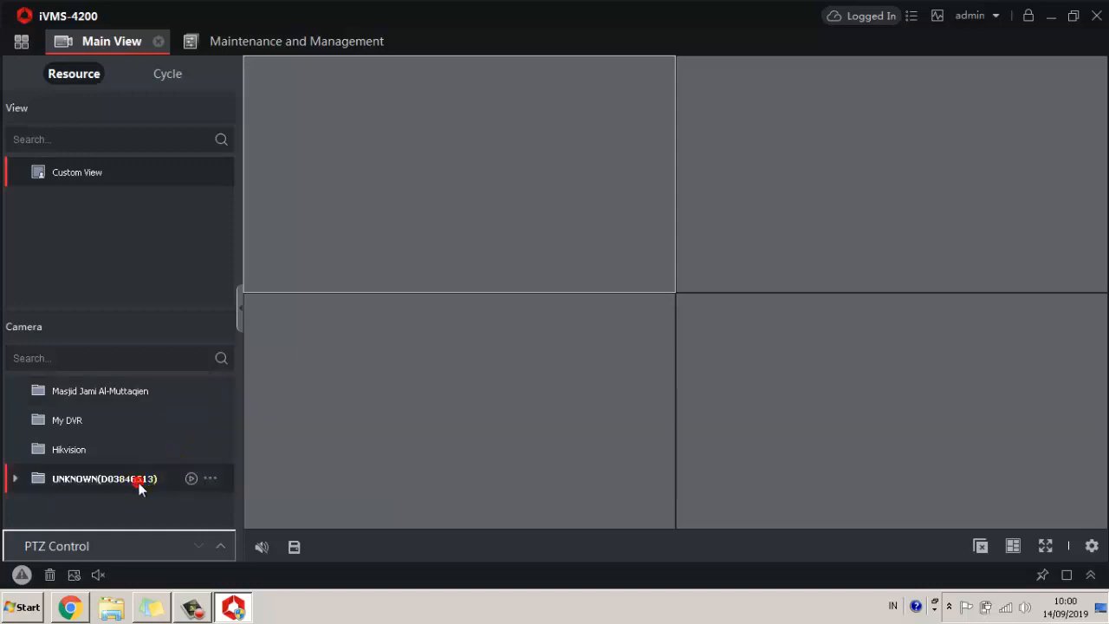
click(14, 479)
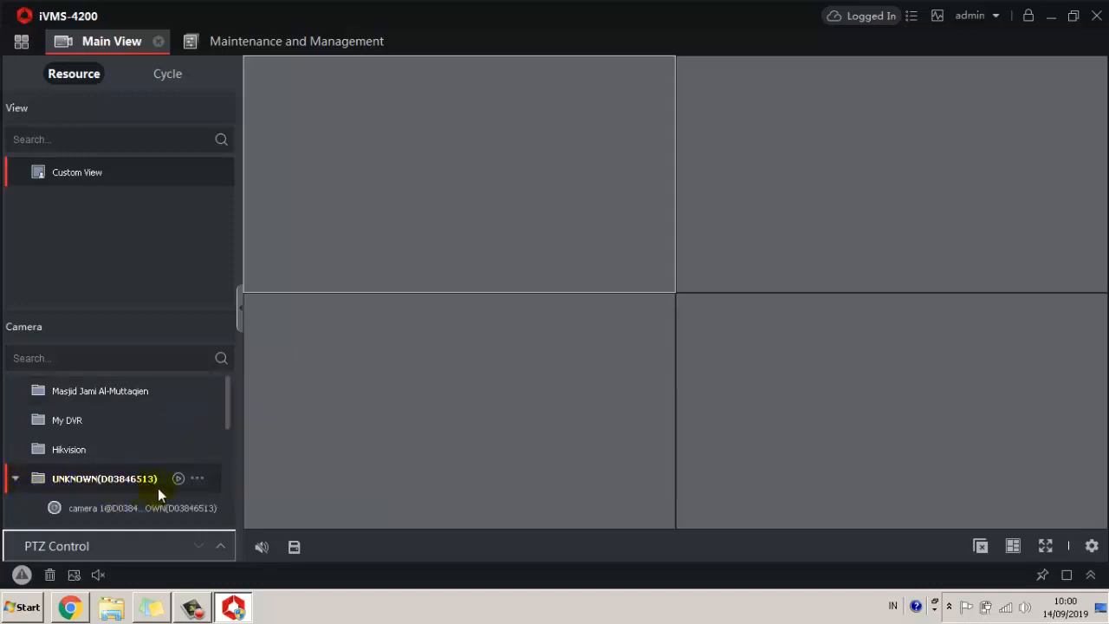
scroll(158, 487, down, 2)
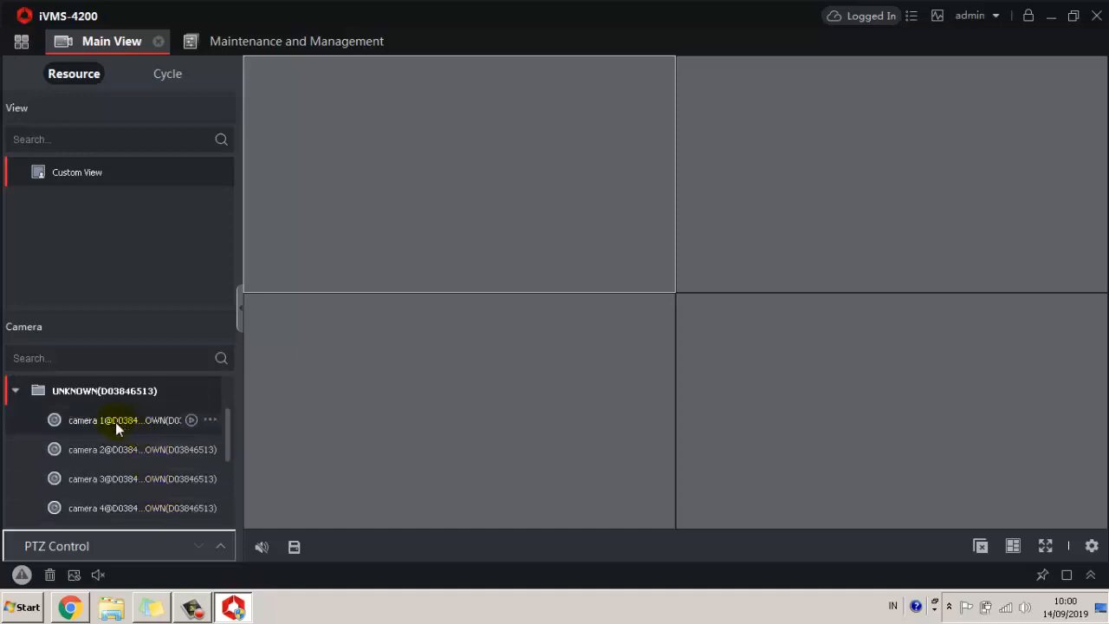
drag(116, 422, 436, 167)
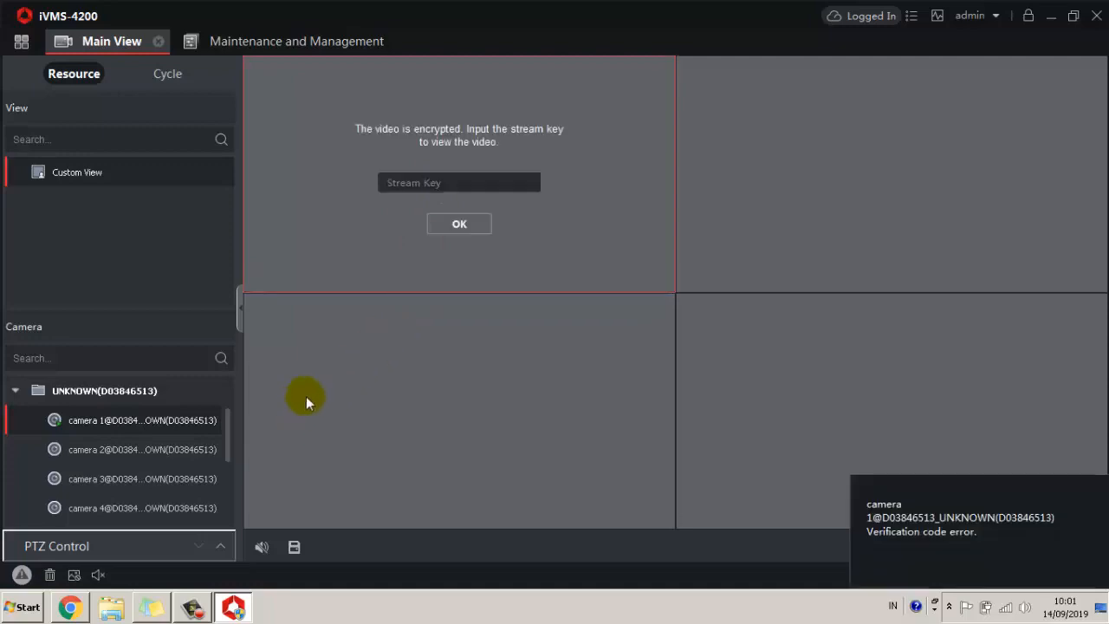
Return to the DVR's Platform Access page in Chrome and select the stream encryption key
click(431, 189)
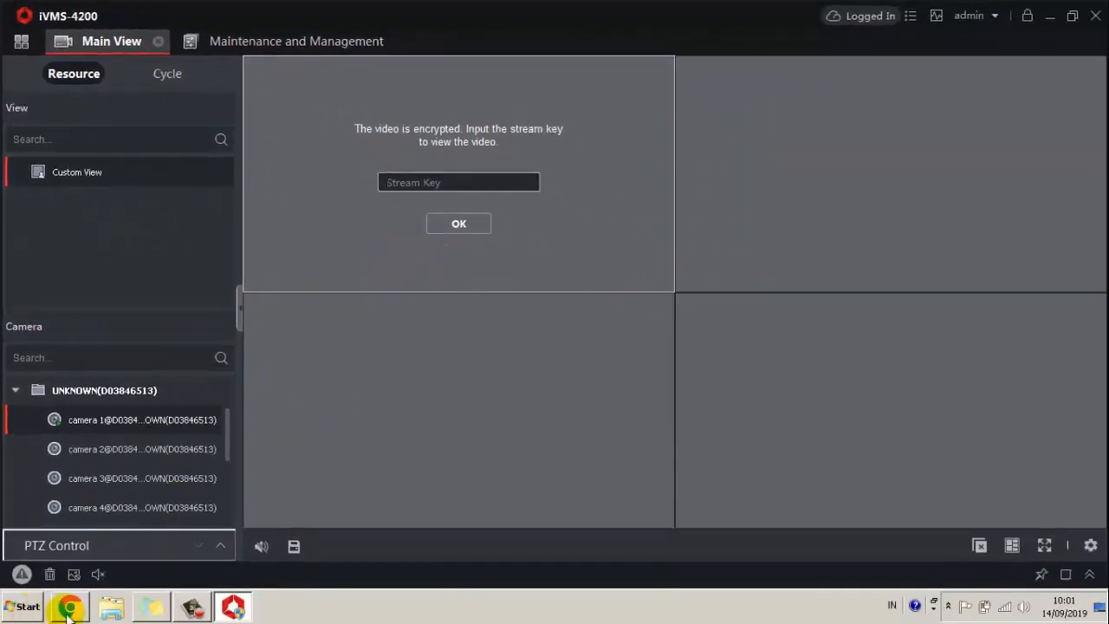
click(70, 608)
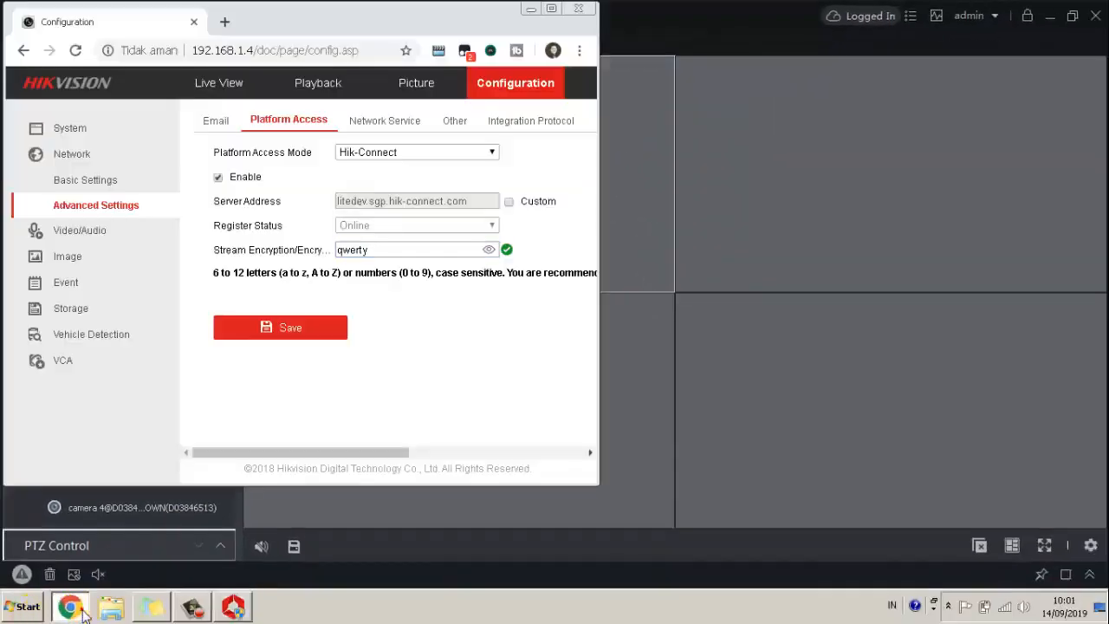
click(417, 251)
double_click(438, 293)
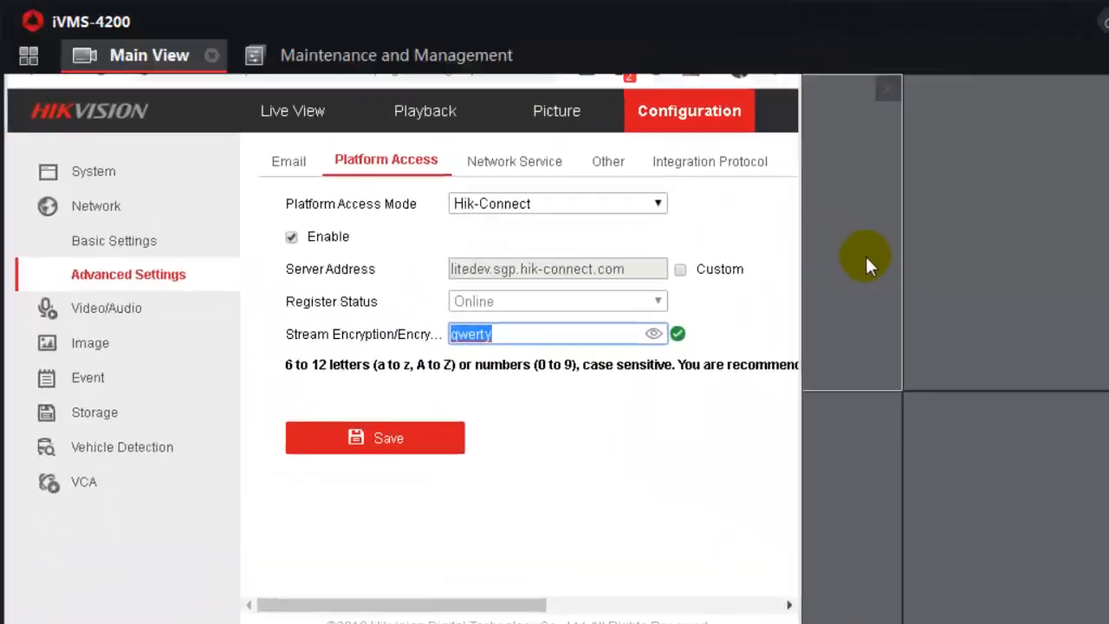
Enter camera 1's stream key, re-entering it after the first rejection, to start its live feed
click(943, 280)
click(797, 311)
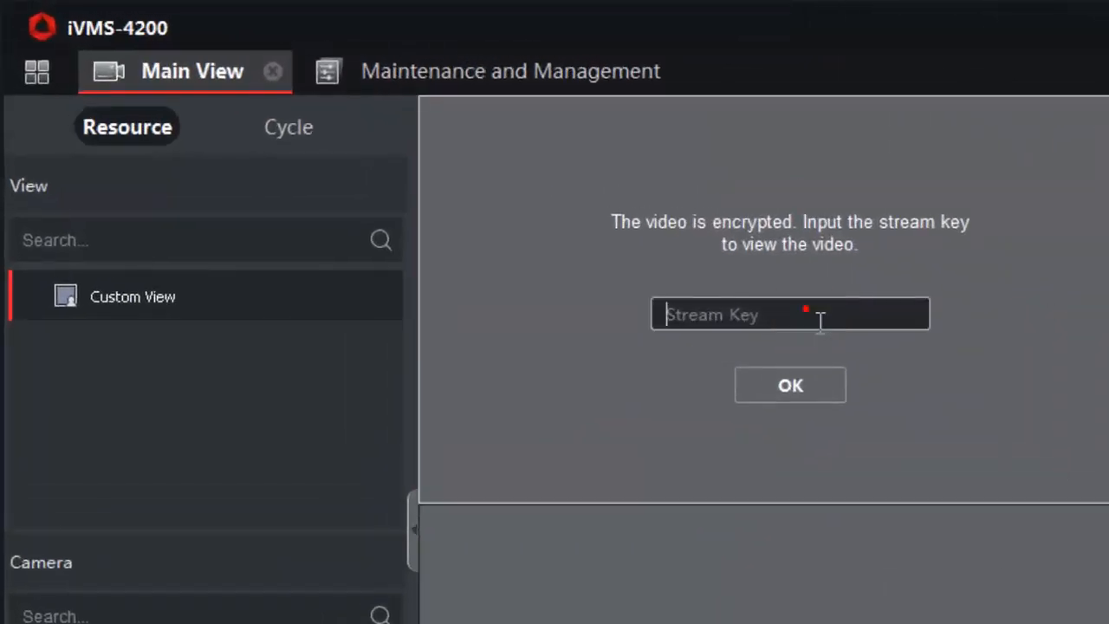
text(qwerty)
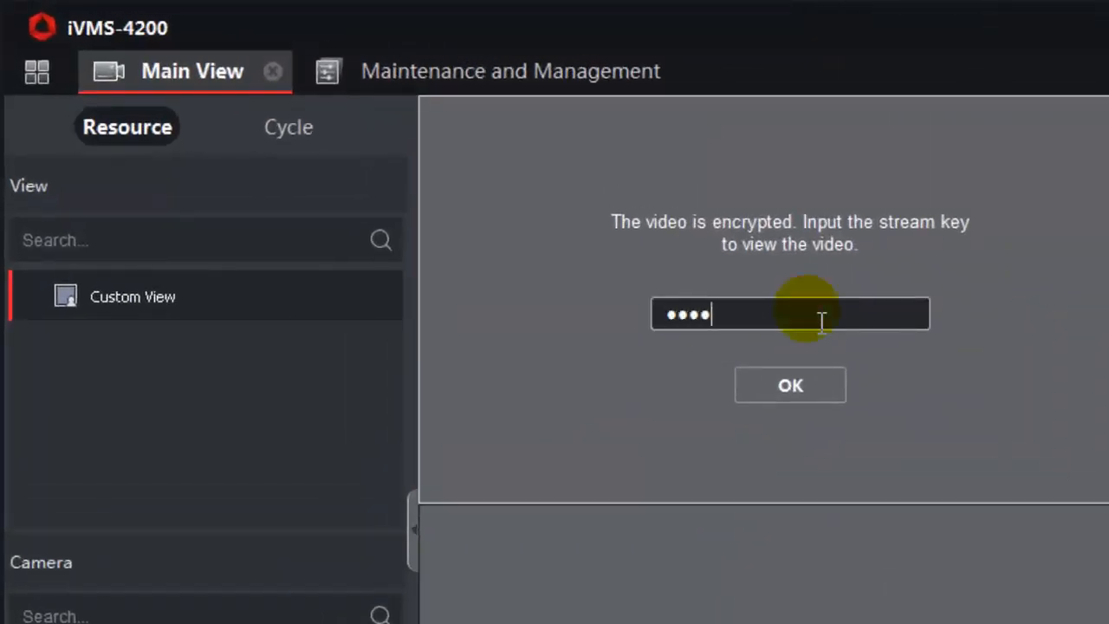
click(806, 385)
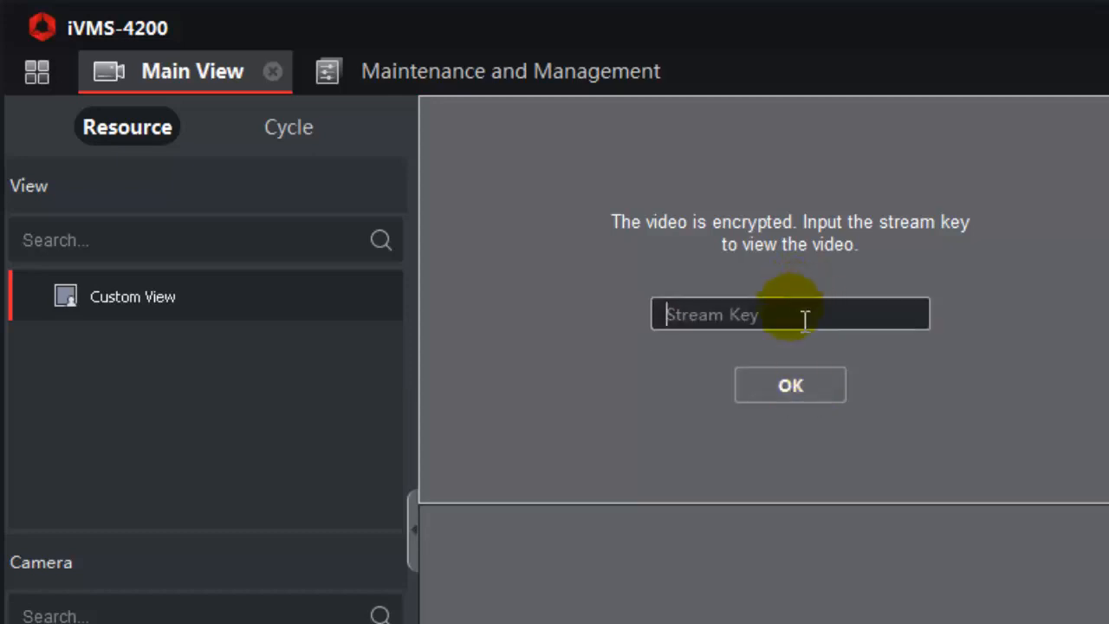
text(qwert)
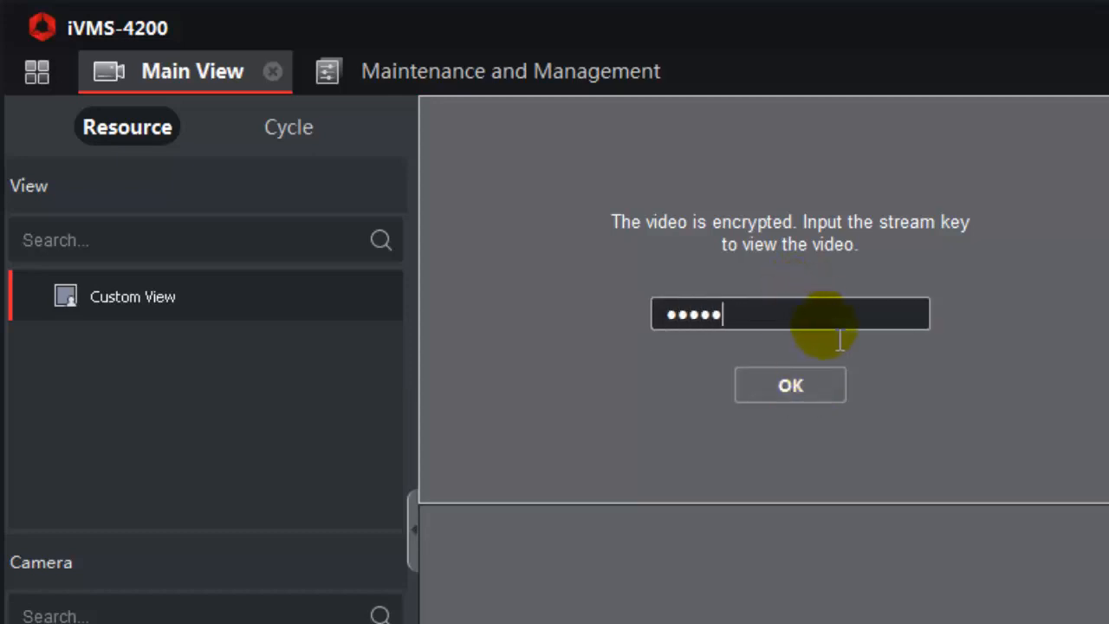
text(y)
click(790, 383)
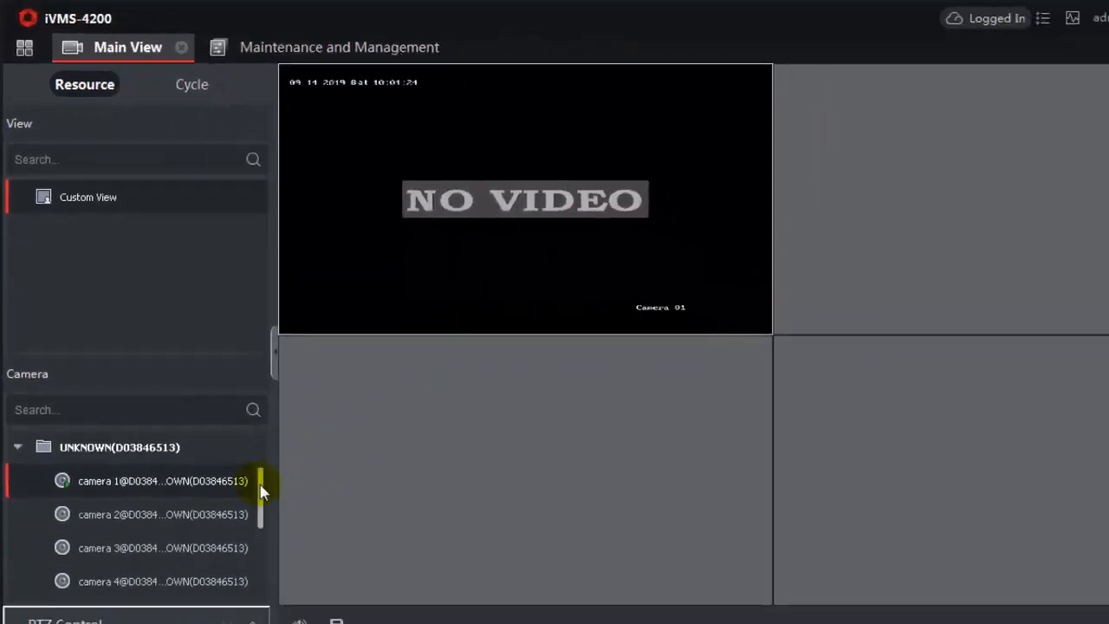
Drag cameras 2, 3 and 4 into the top-right, bottom-left and bottom-right panes, then collapse the DVR group
click(114, 514)
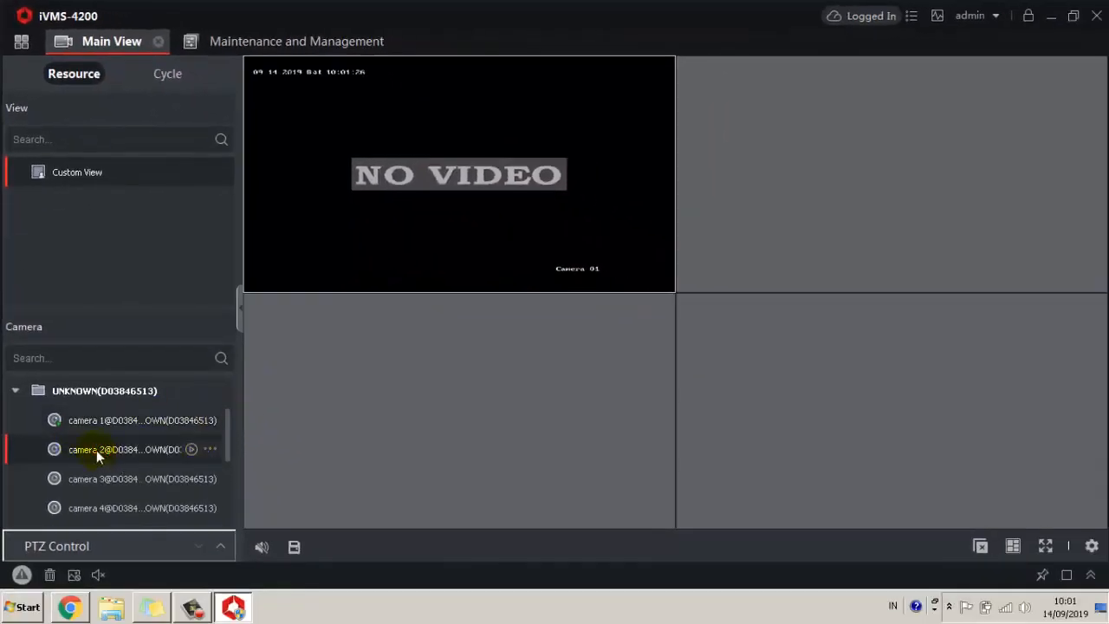
drag(96, 450, 830, 186)
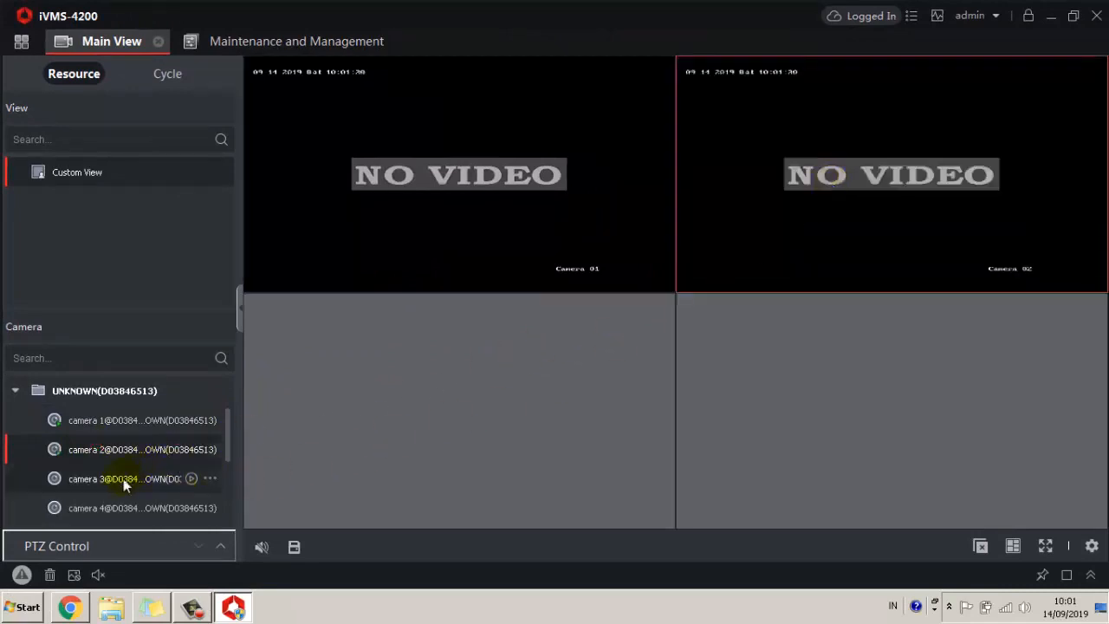
drag(111, 479, 470, 417)
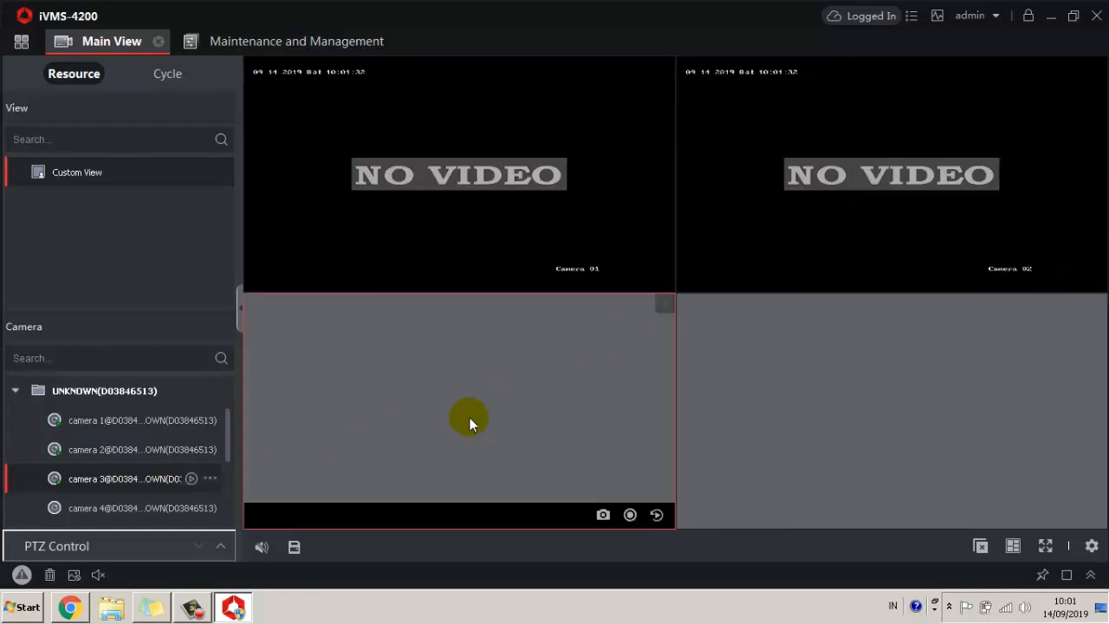
drag(104, 511, 817, 409)
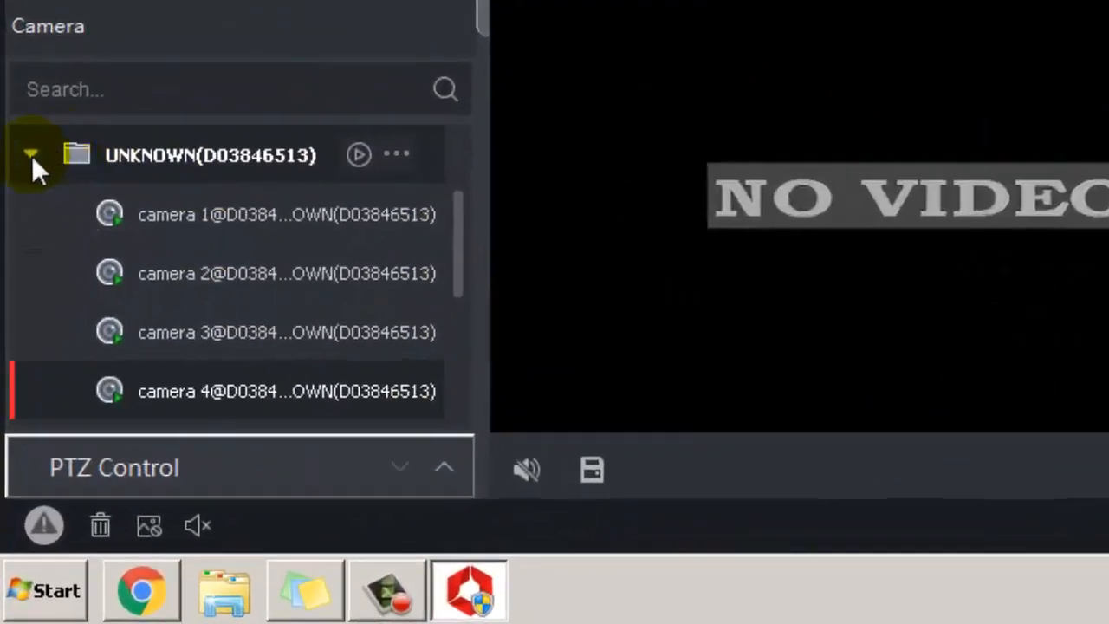
click(19, 336)
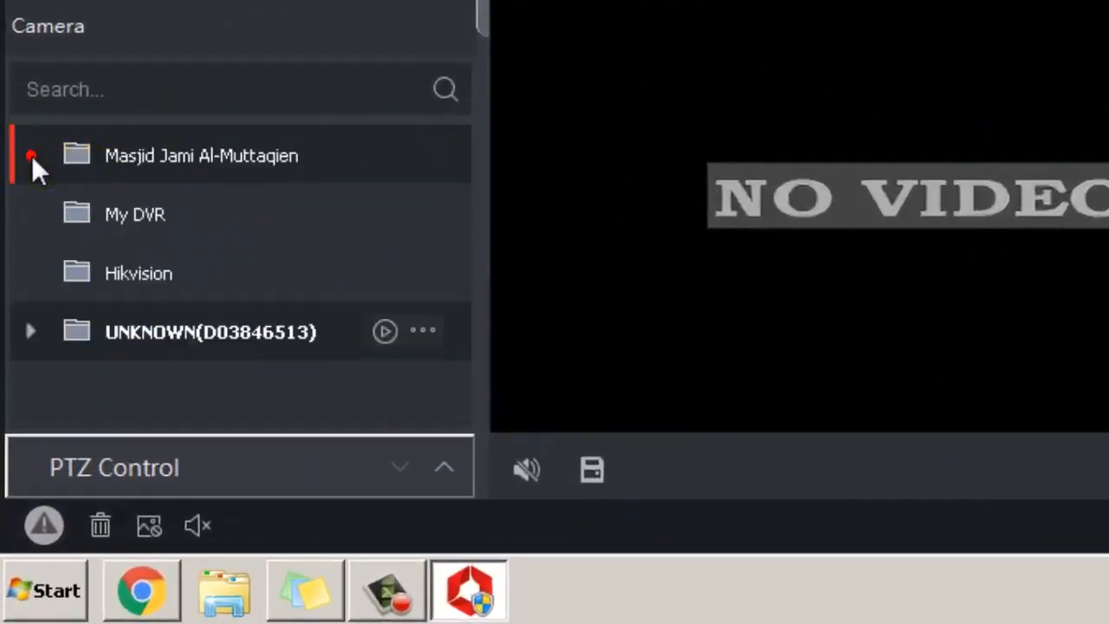
Change the UNKNOWN group's name to 'Home DVR' with Modify Group Name
click(428, 333)
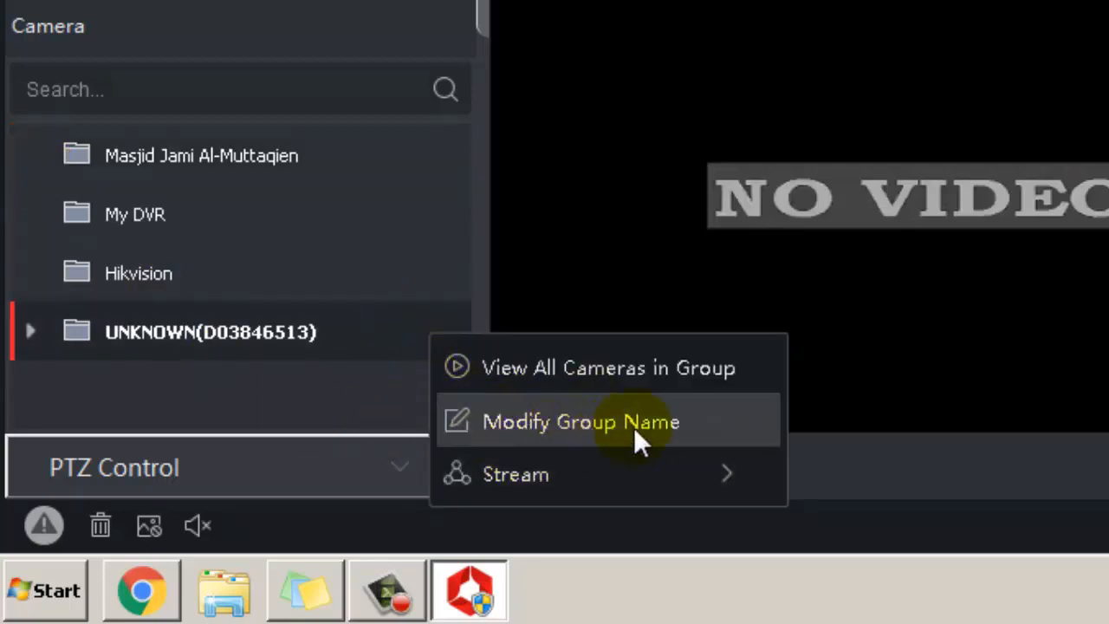
click(598, 420)
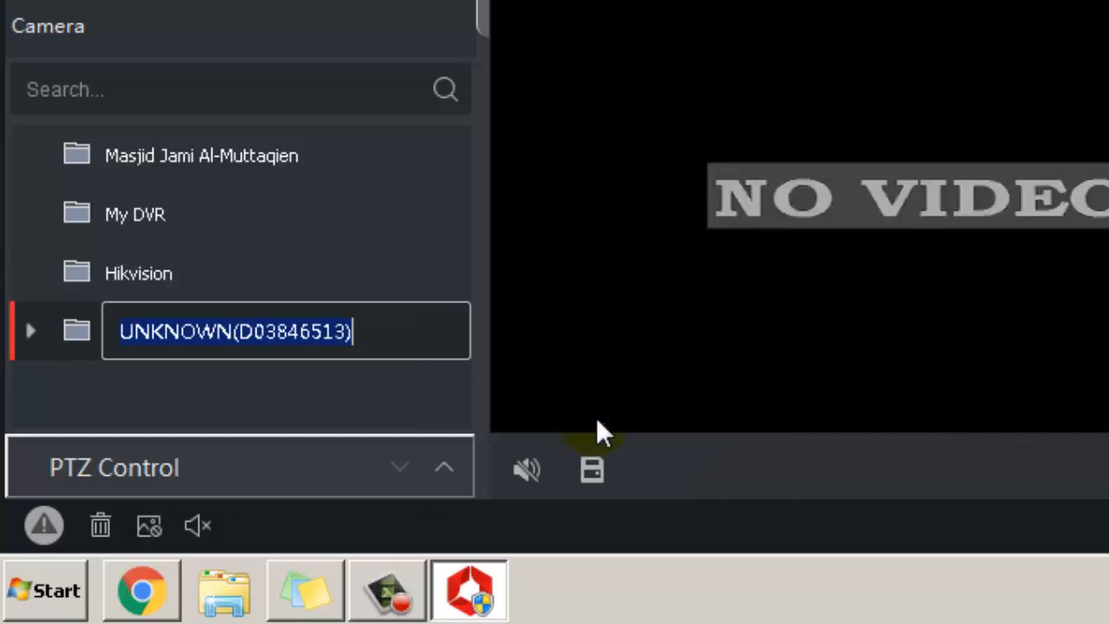
key(BackSpace)
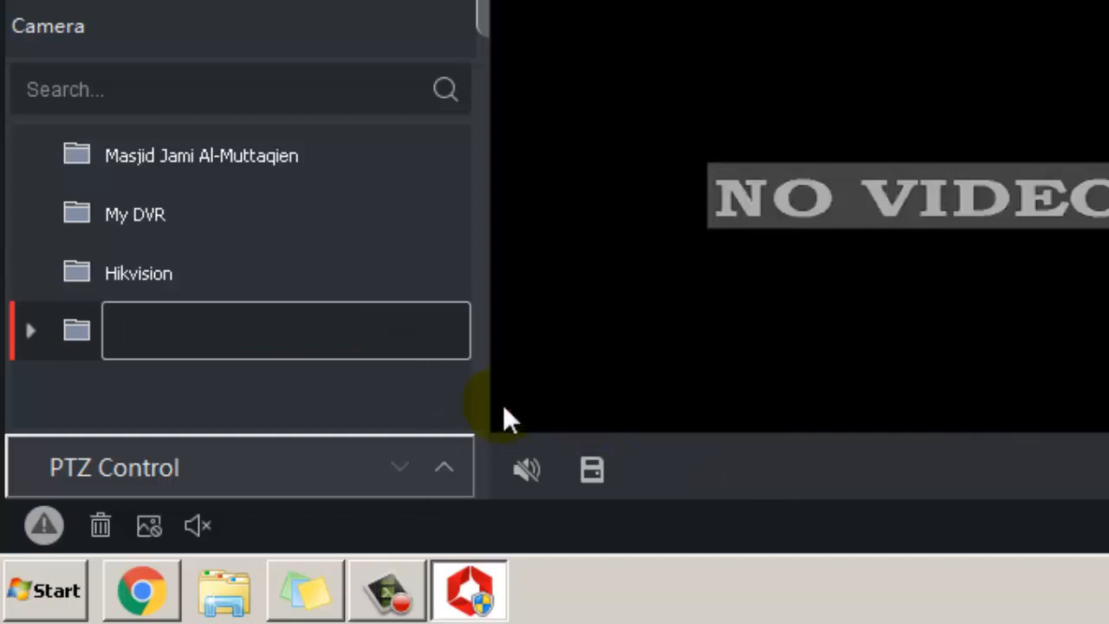
text(Home DV)
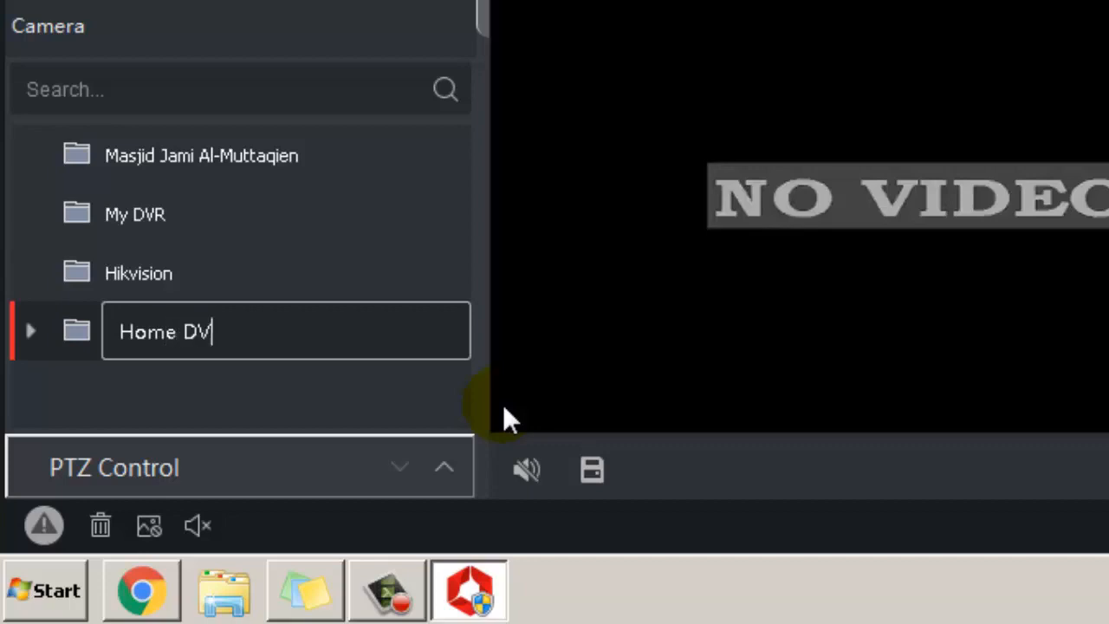
text(R)
key(Return)
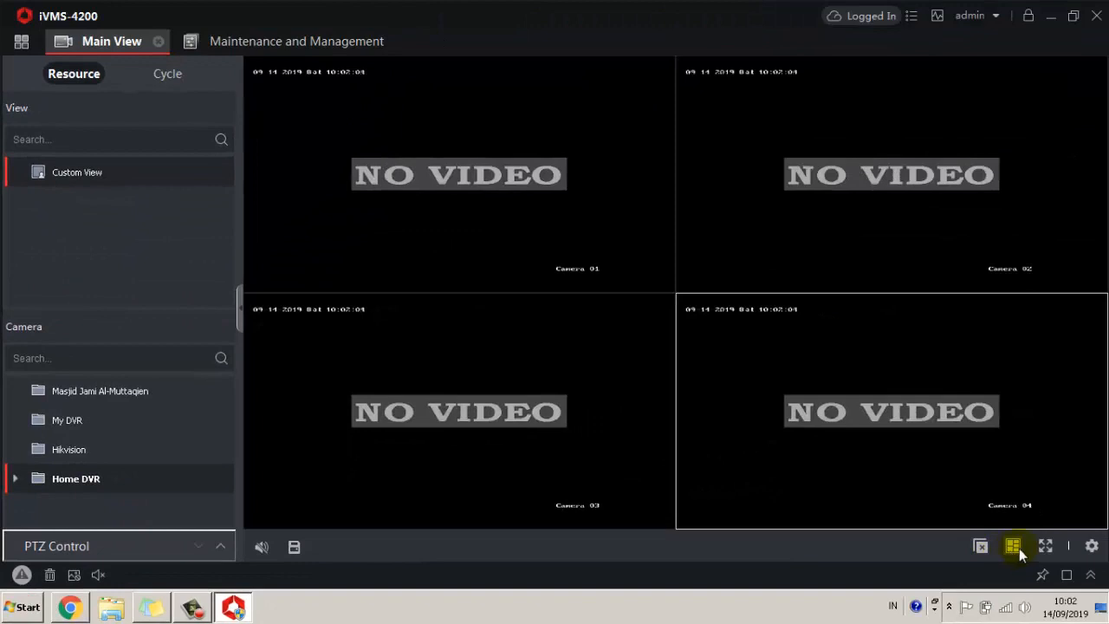
Switch live view to a single Camera 01 window, then go to Maintenance and Management
click(1015, 548)
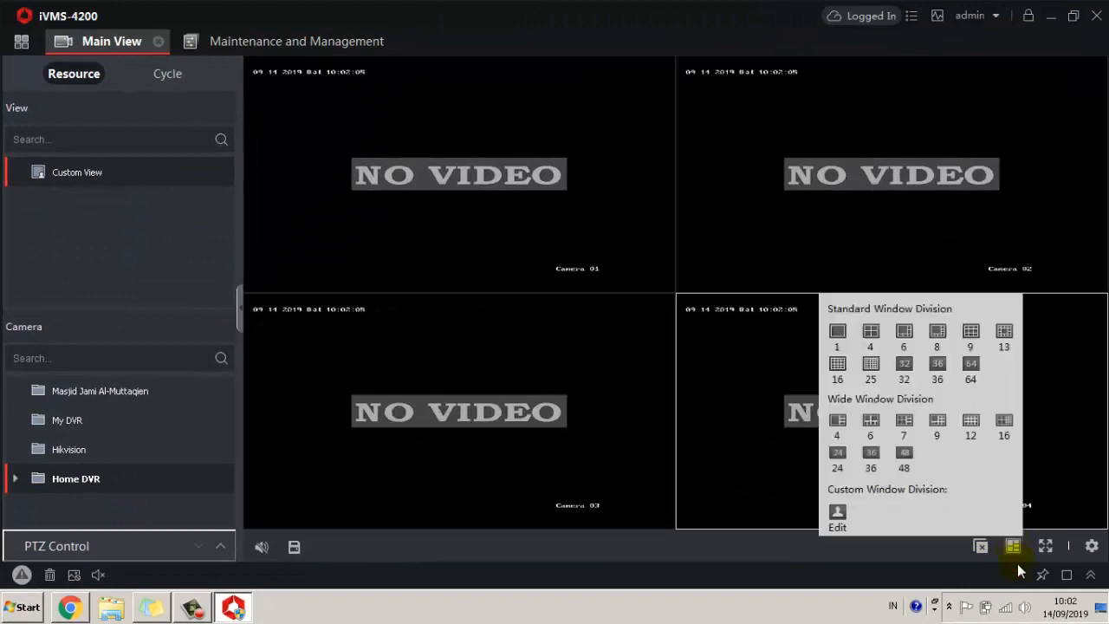
click(837, 331)
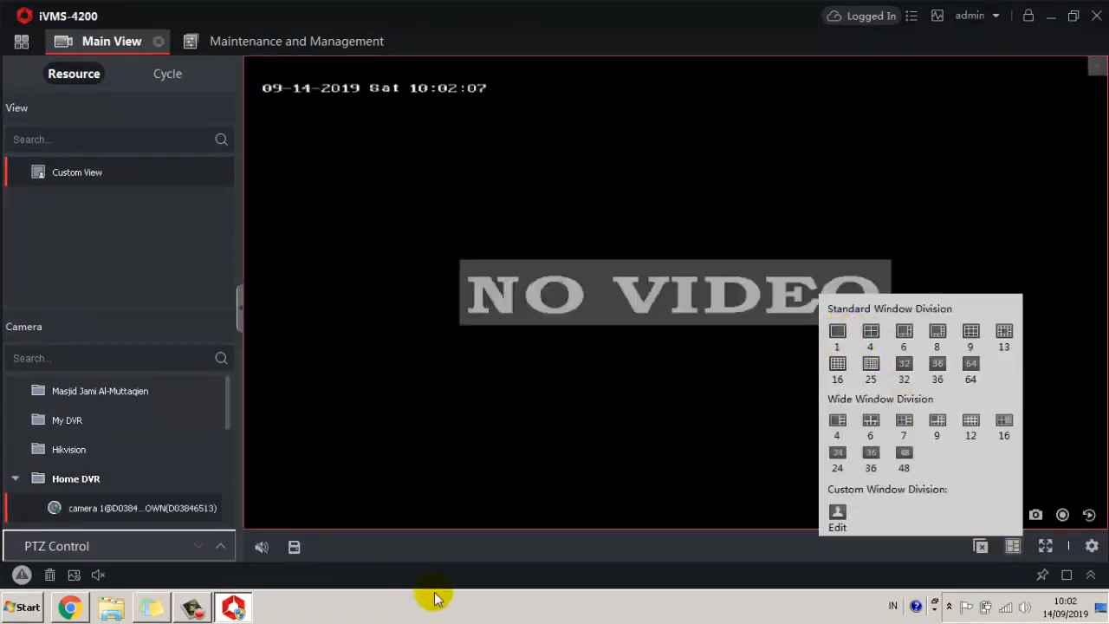
click(1014, 548)
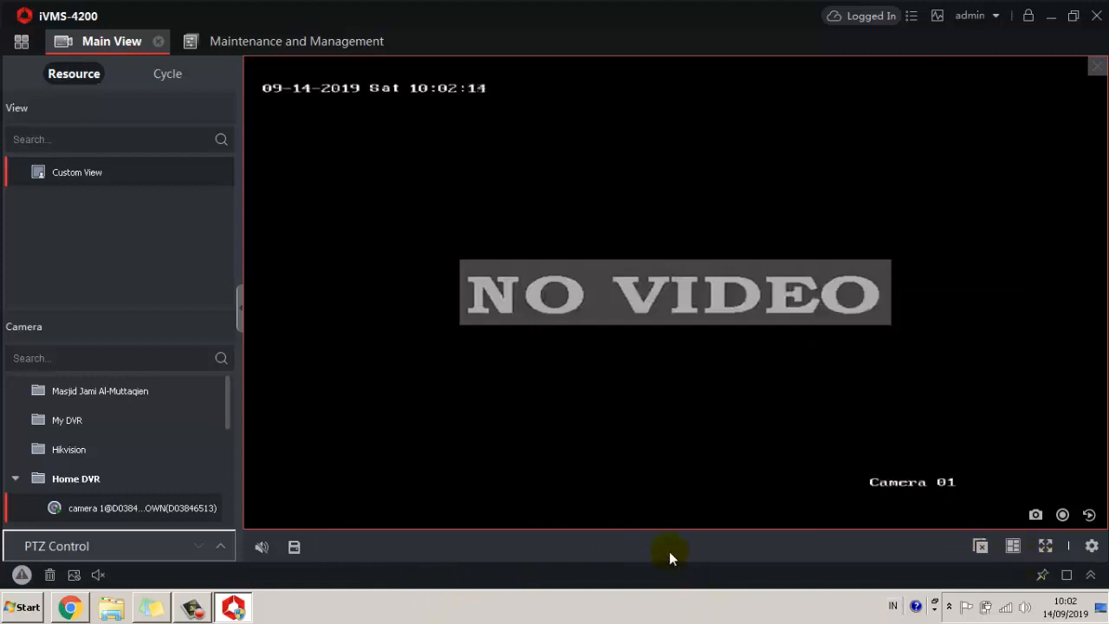
click(250, 49)
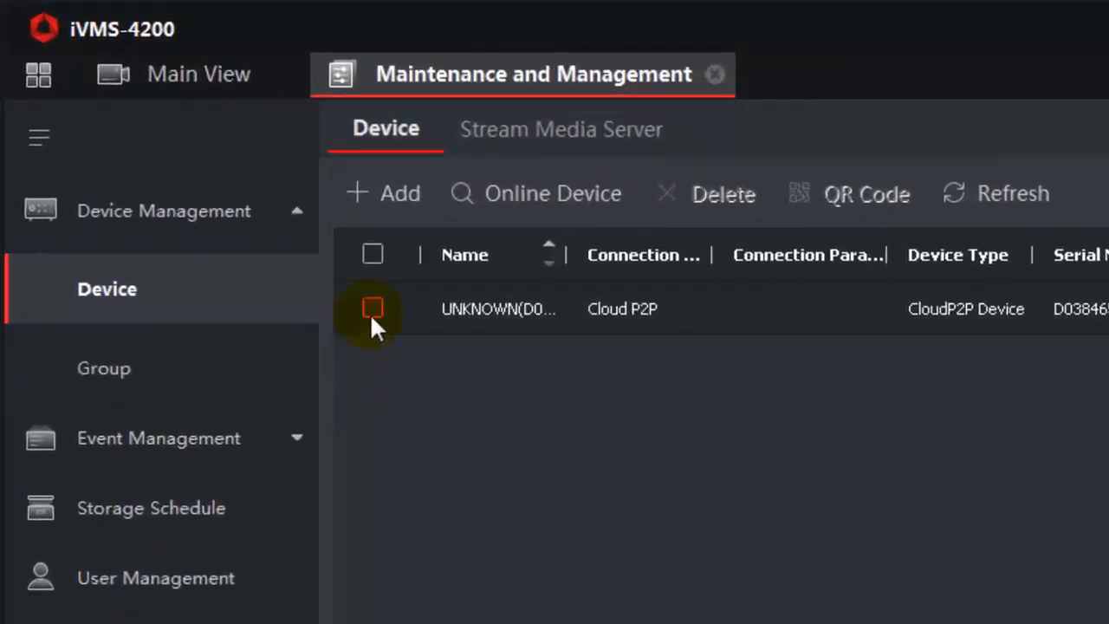
Select the Cloud P2P DVR and delete it, confirming both warnings so the list shows Total (0)
click(372, 310)
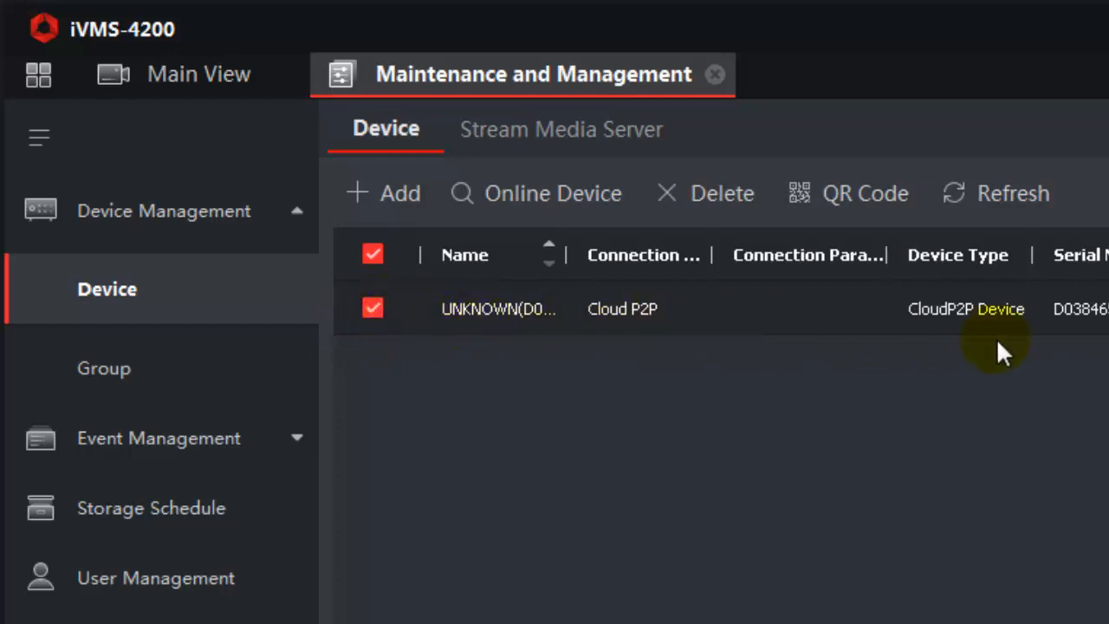
click(701, 192)
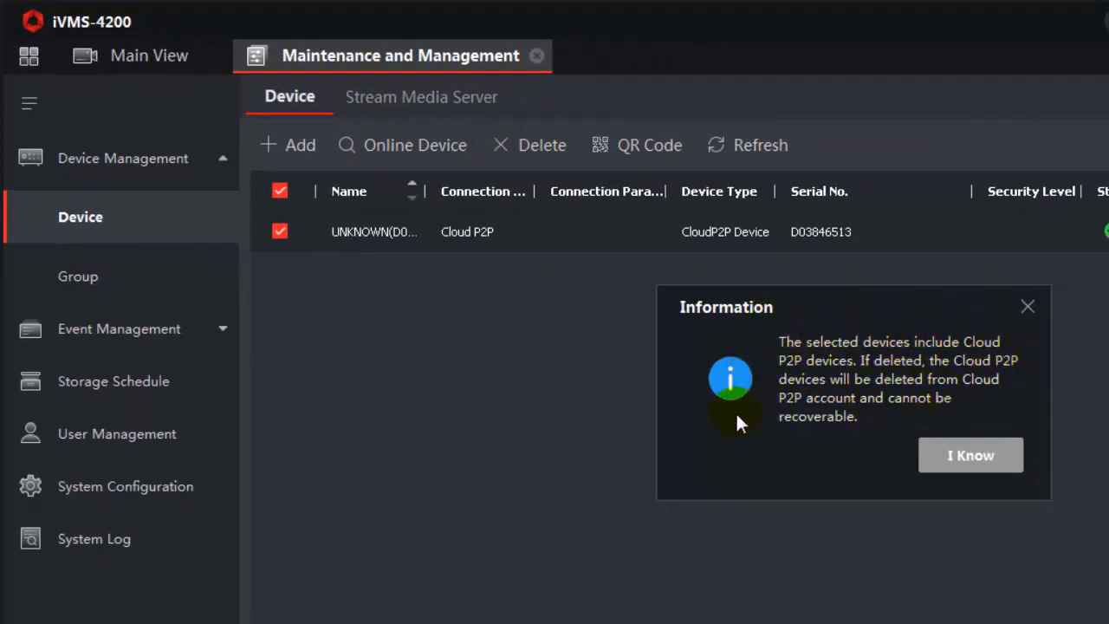
click(972, 459)
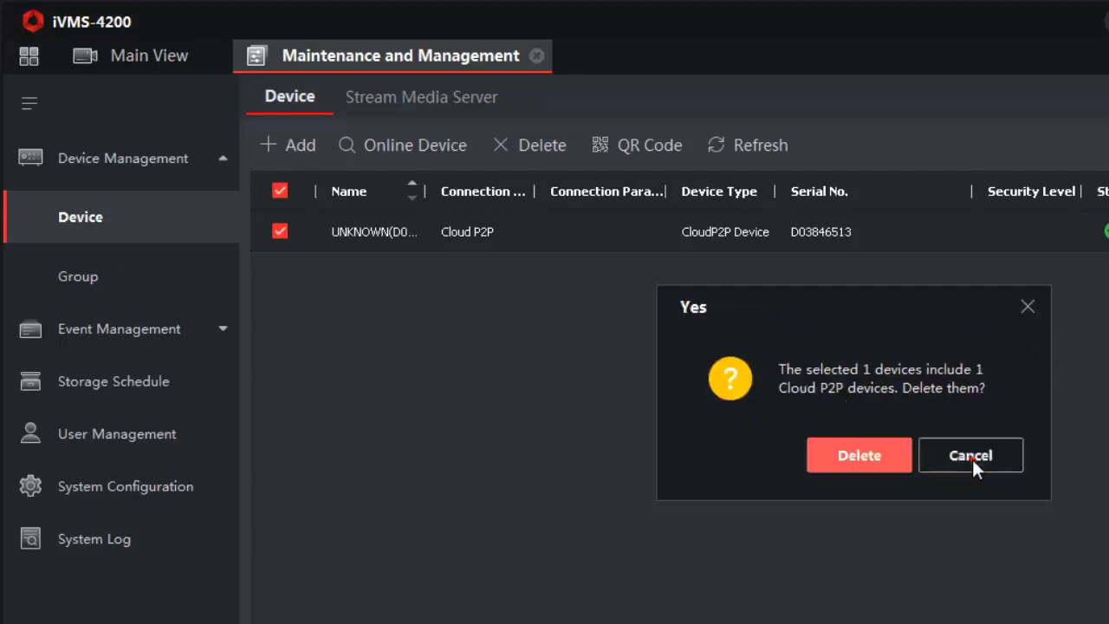
click(854, 456)
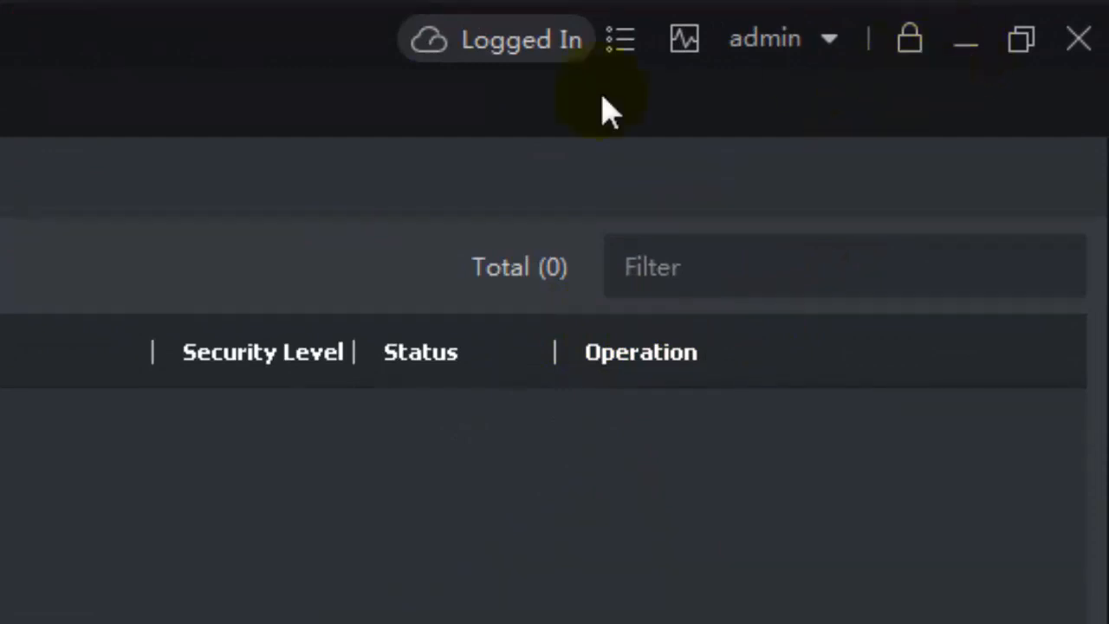
Log out of the Cloud P2P account and confirm
click(567, 47)
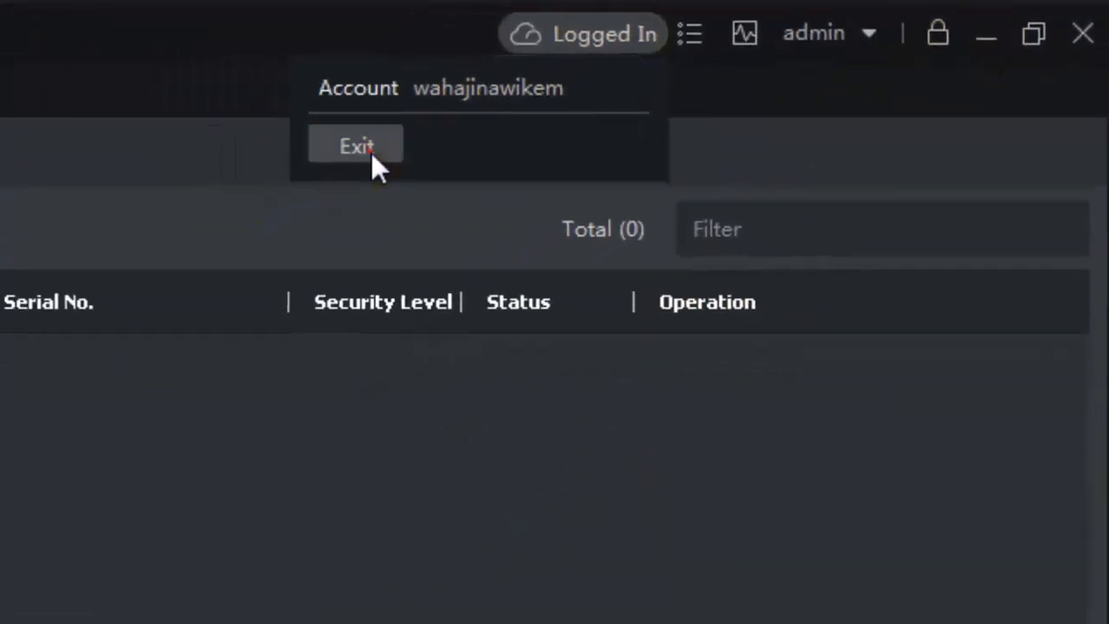
click(277, 178)
click(220, 493)
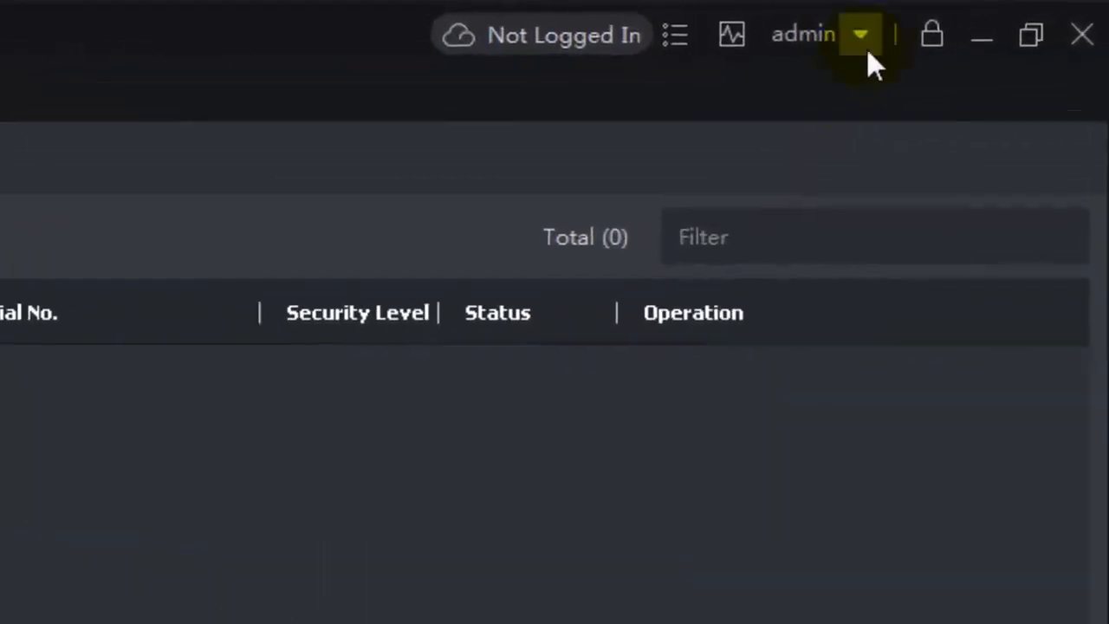
Switch user from the admin menu and minimize the Chrome browser window
click(849, 37)
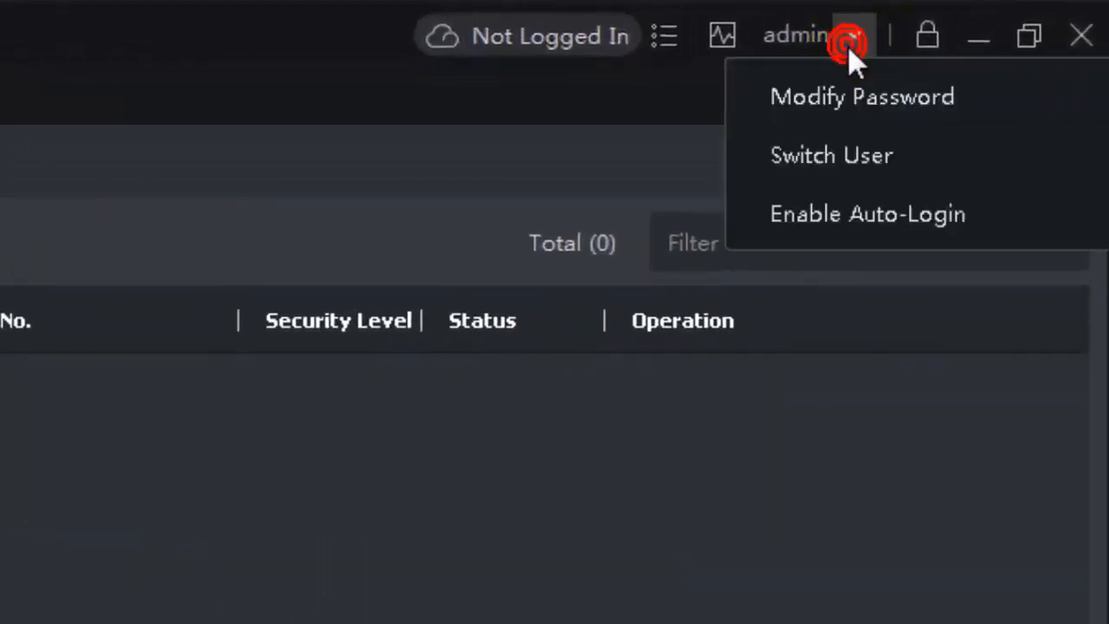
click(852, 165)
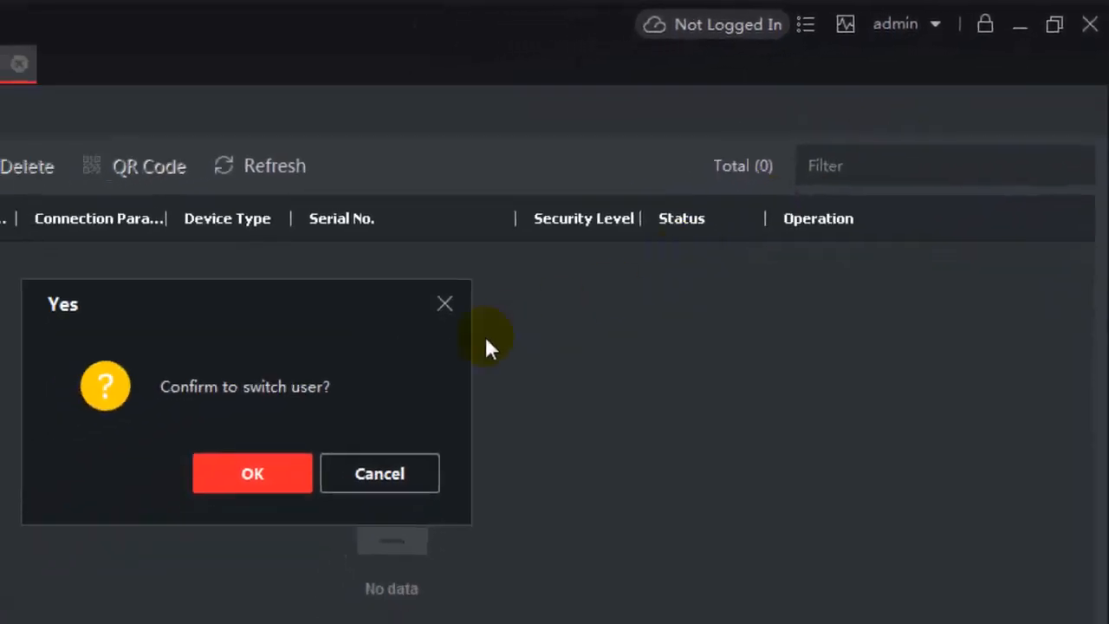
click(247, 475)
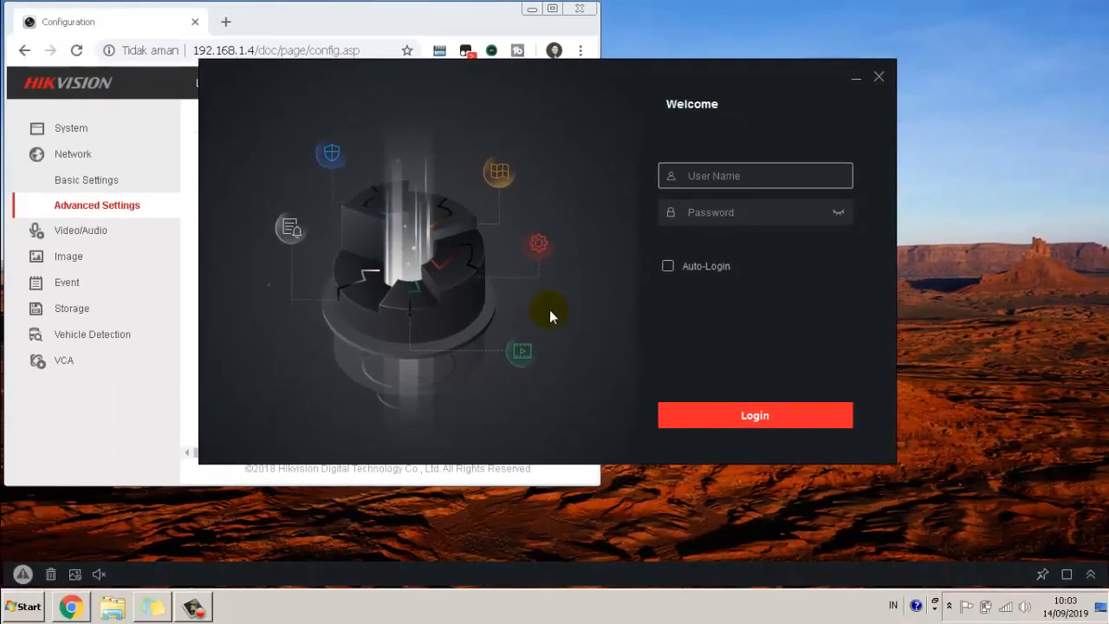
click(532, 9)
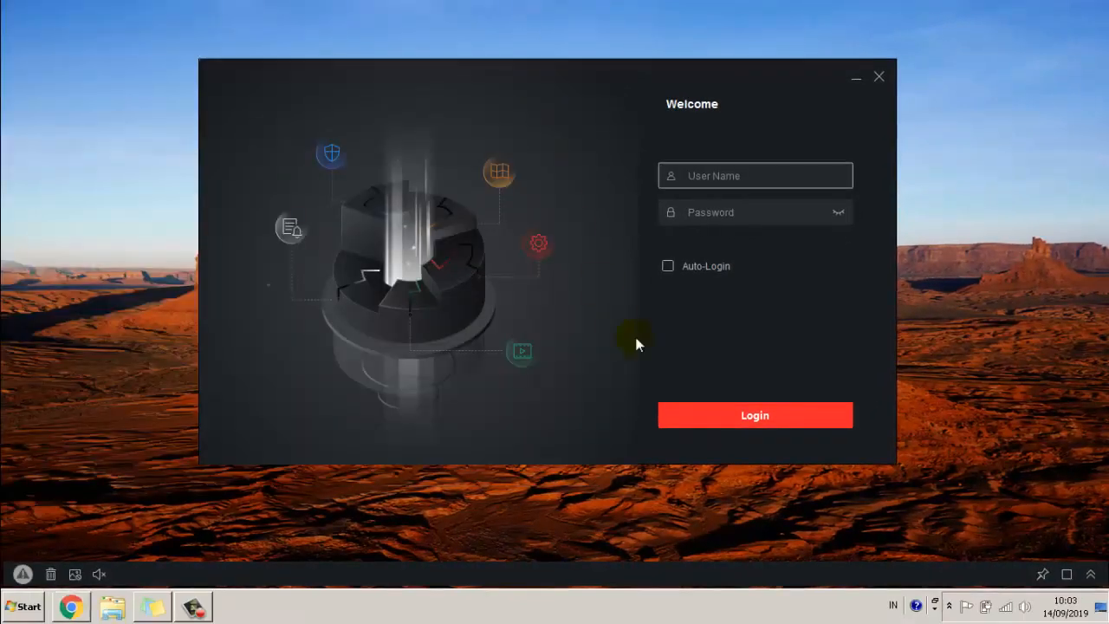